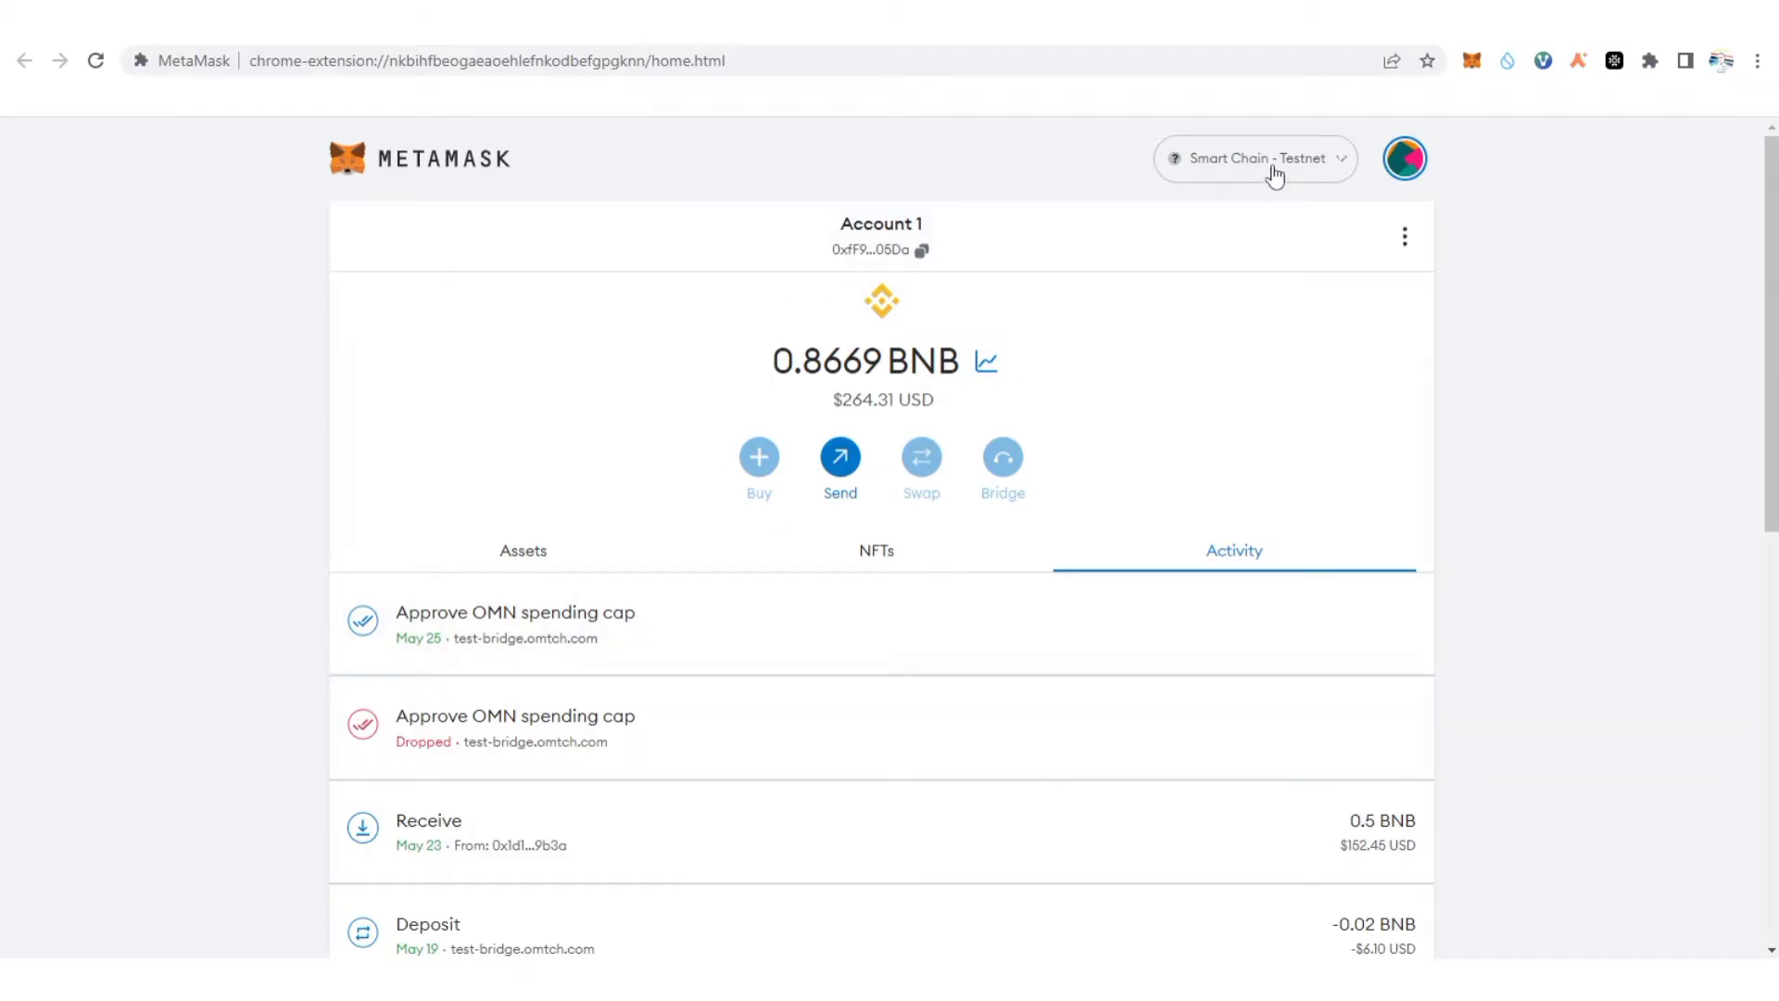
Scroll through the MetaMask network list from the network selector.
left_click(1343, 162)
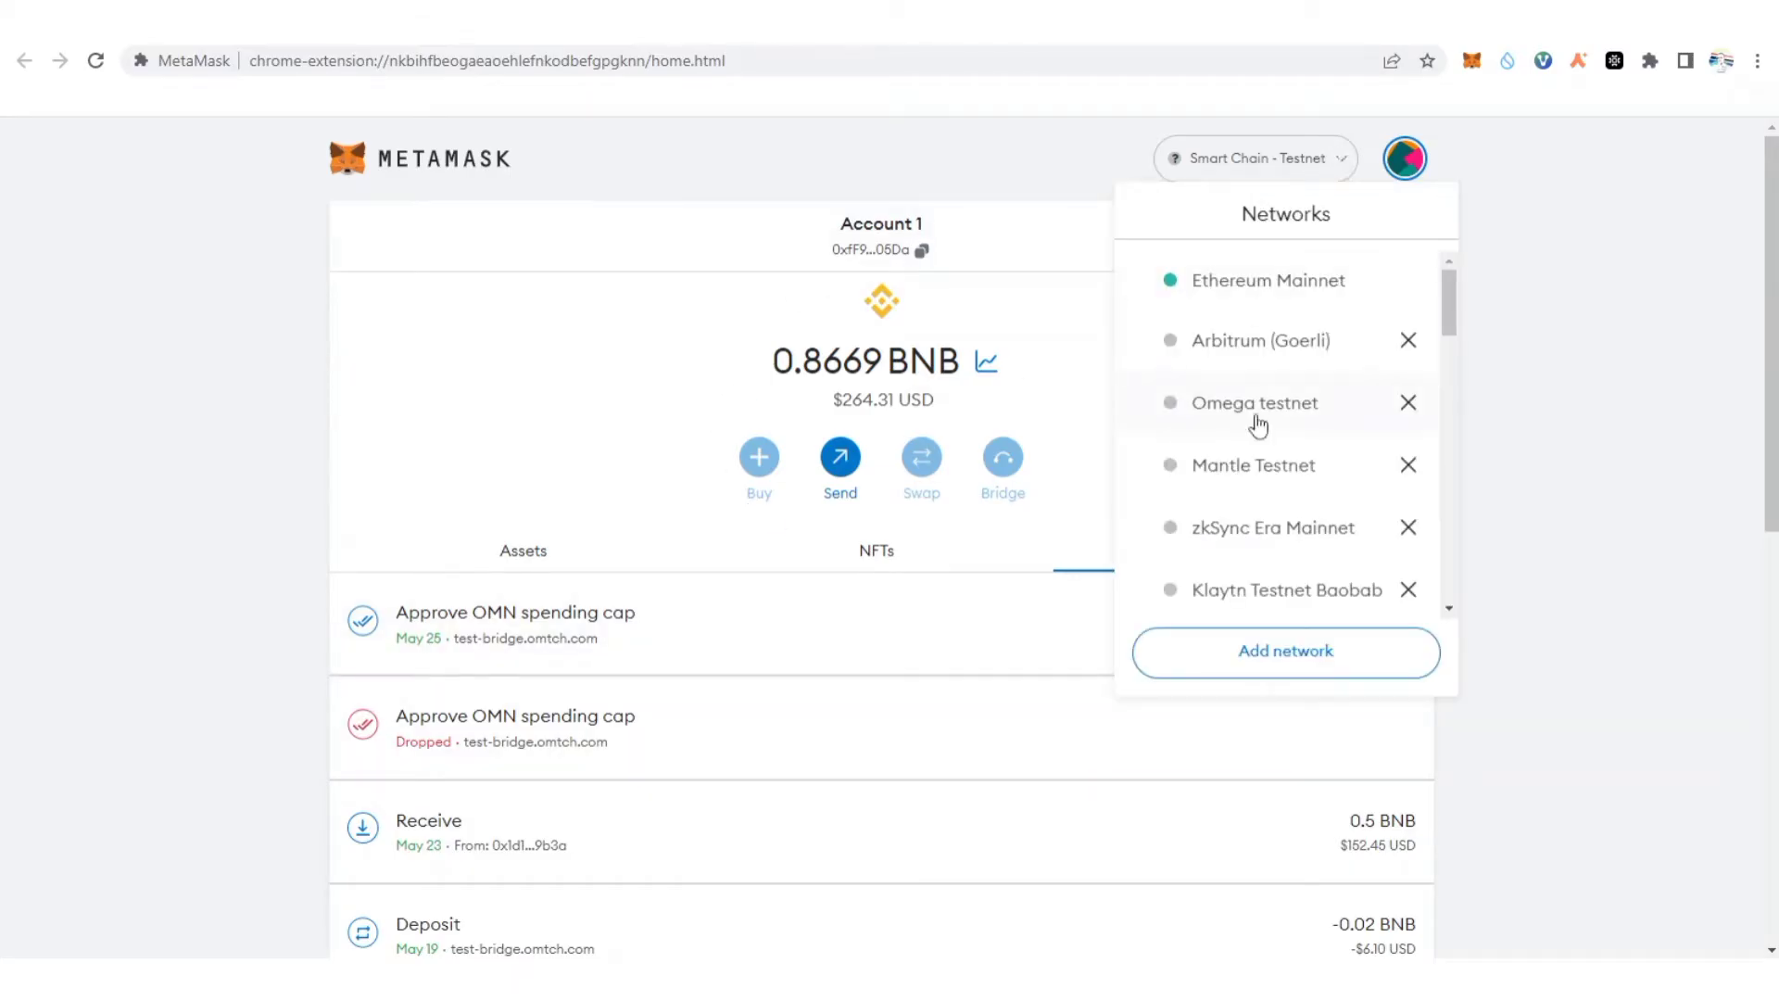
scroll(1256, 417, "down", 3)
scroll(1258, 425, "down", 5)
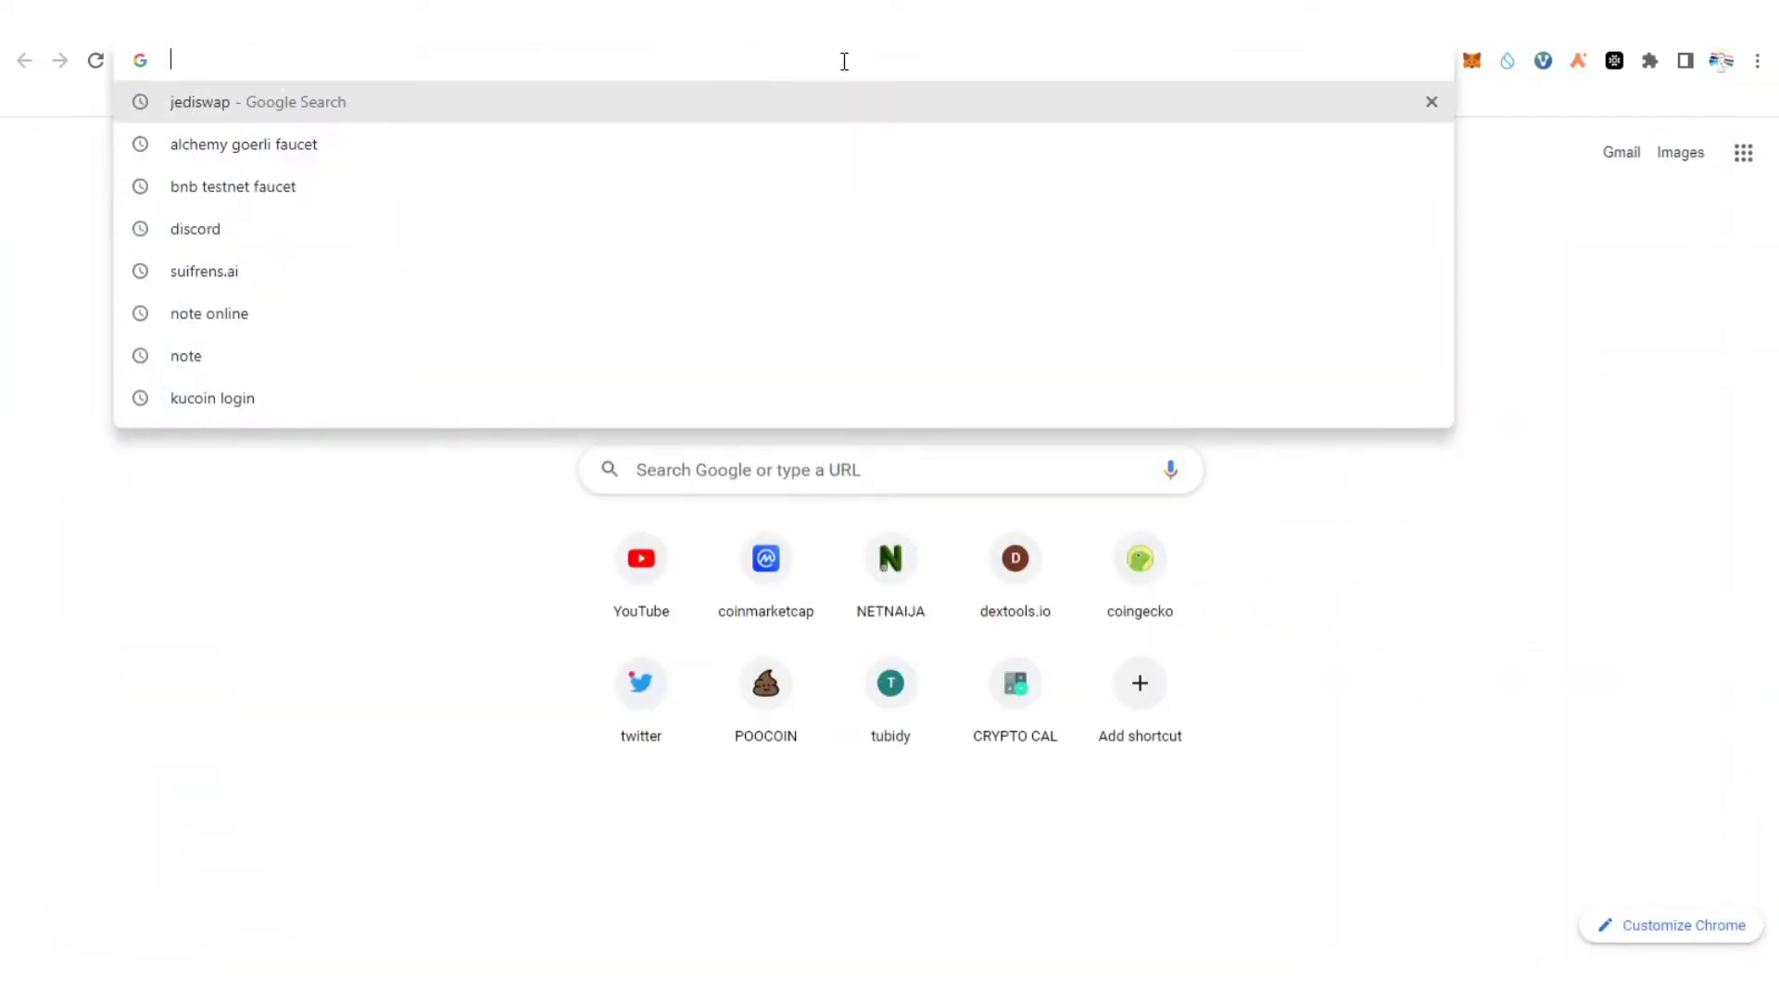
Load chainlist.org by typing 'chain' and accepting the autocomplete.
type("chain")
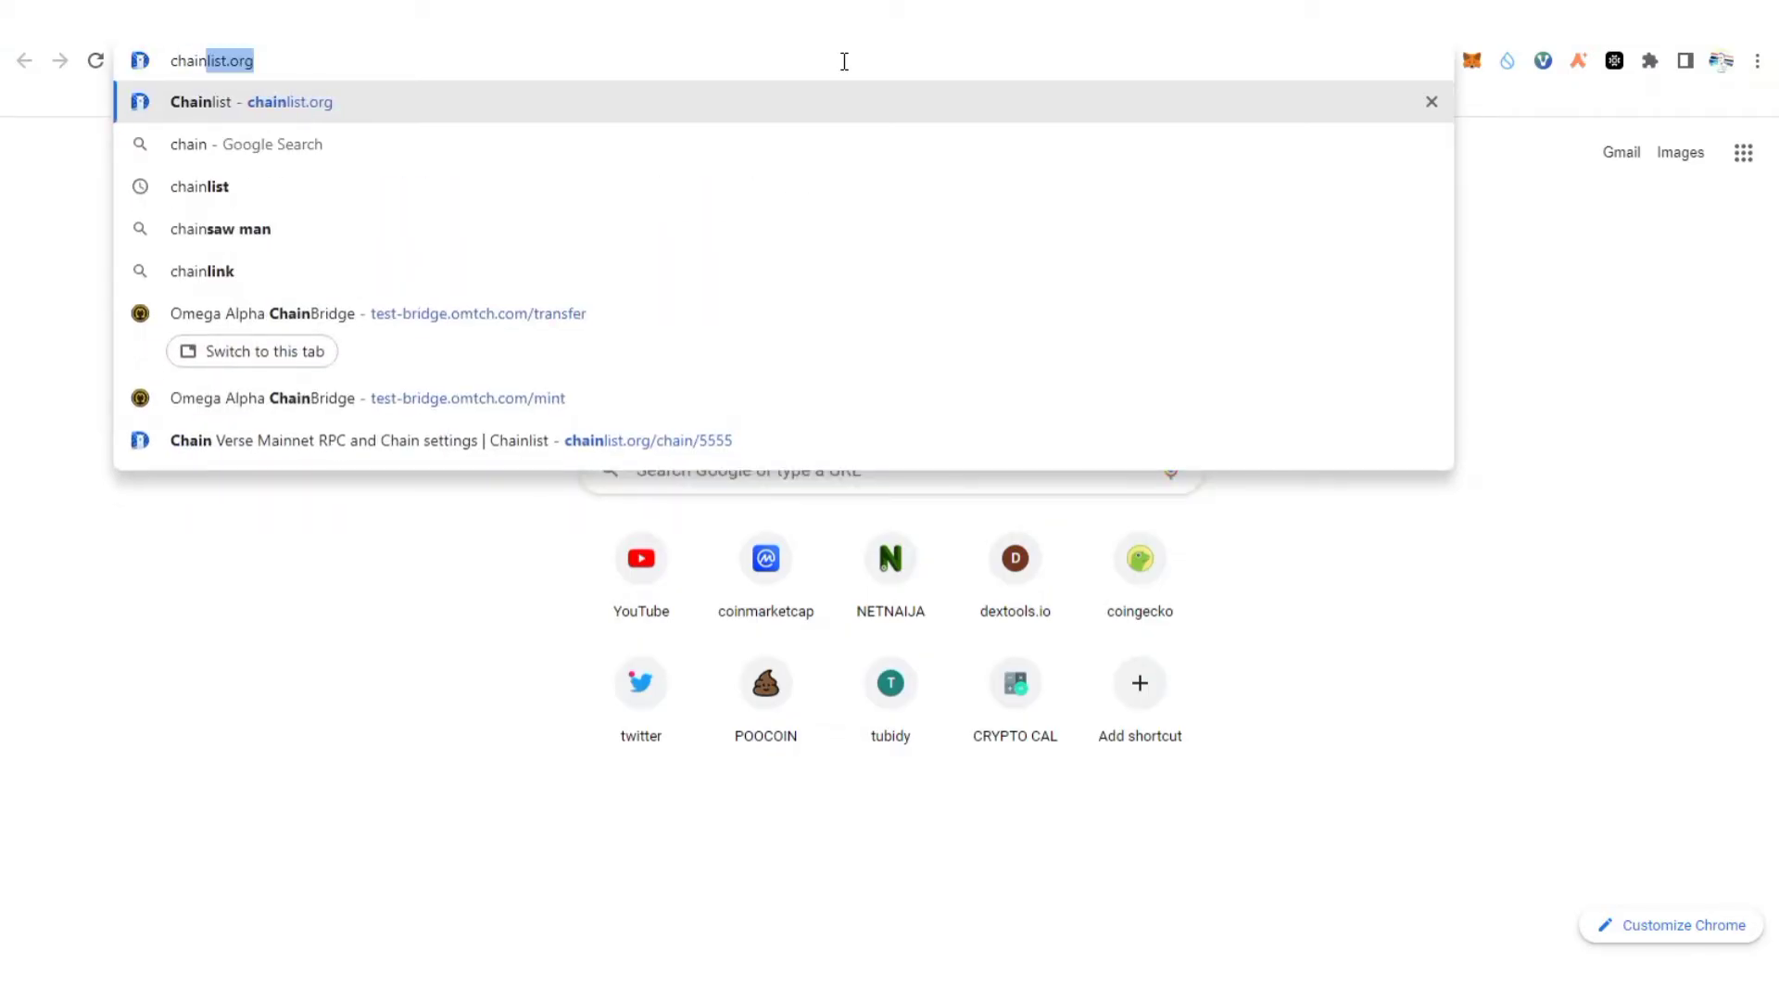
key("Return")
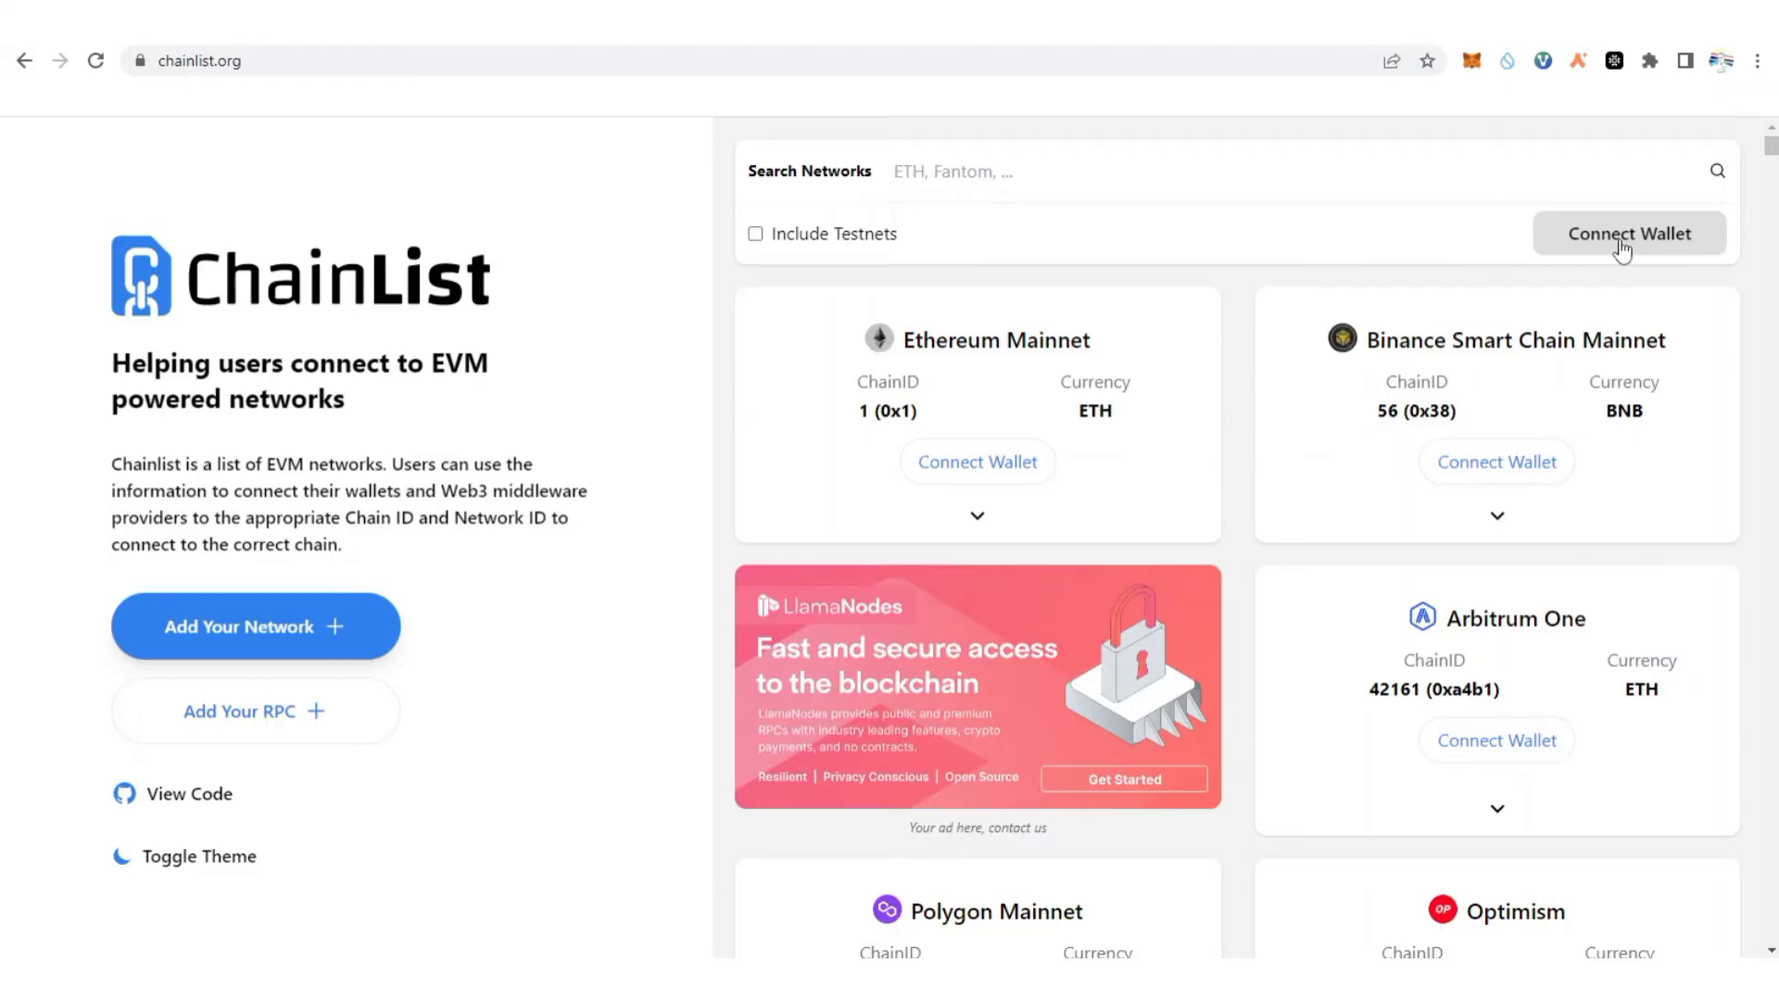
Connect MetaMask to Chainlist, include testnets, and search networks for 'bnb'.
left_click(1621, 248)
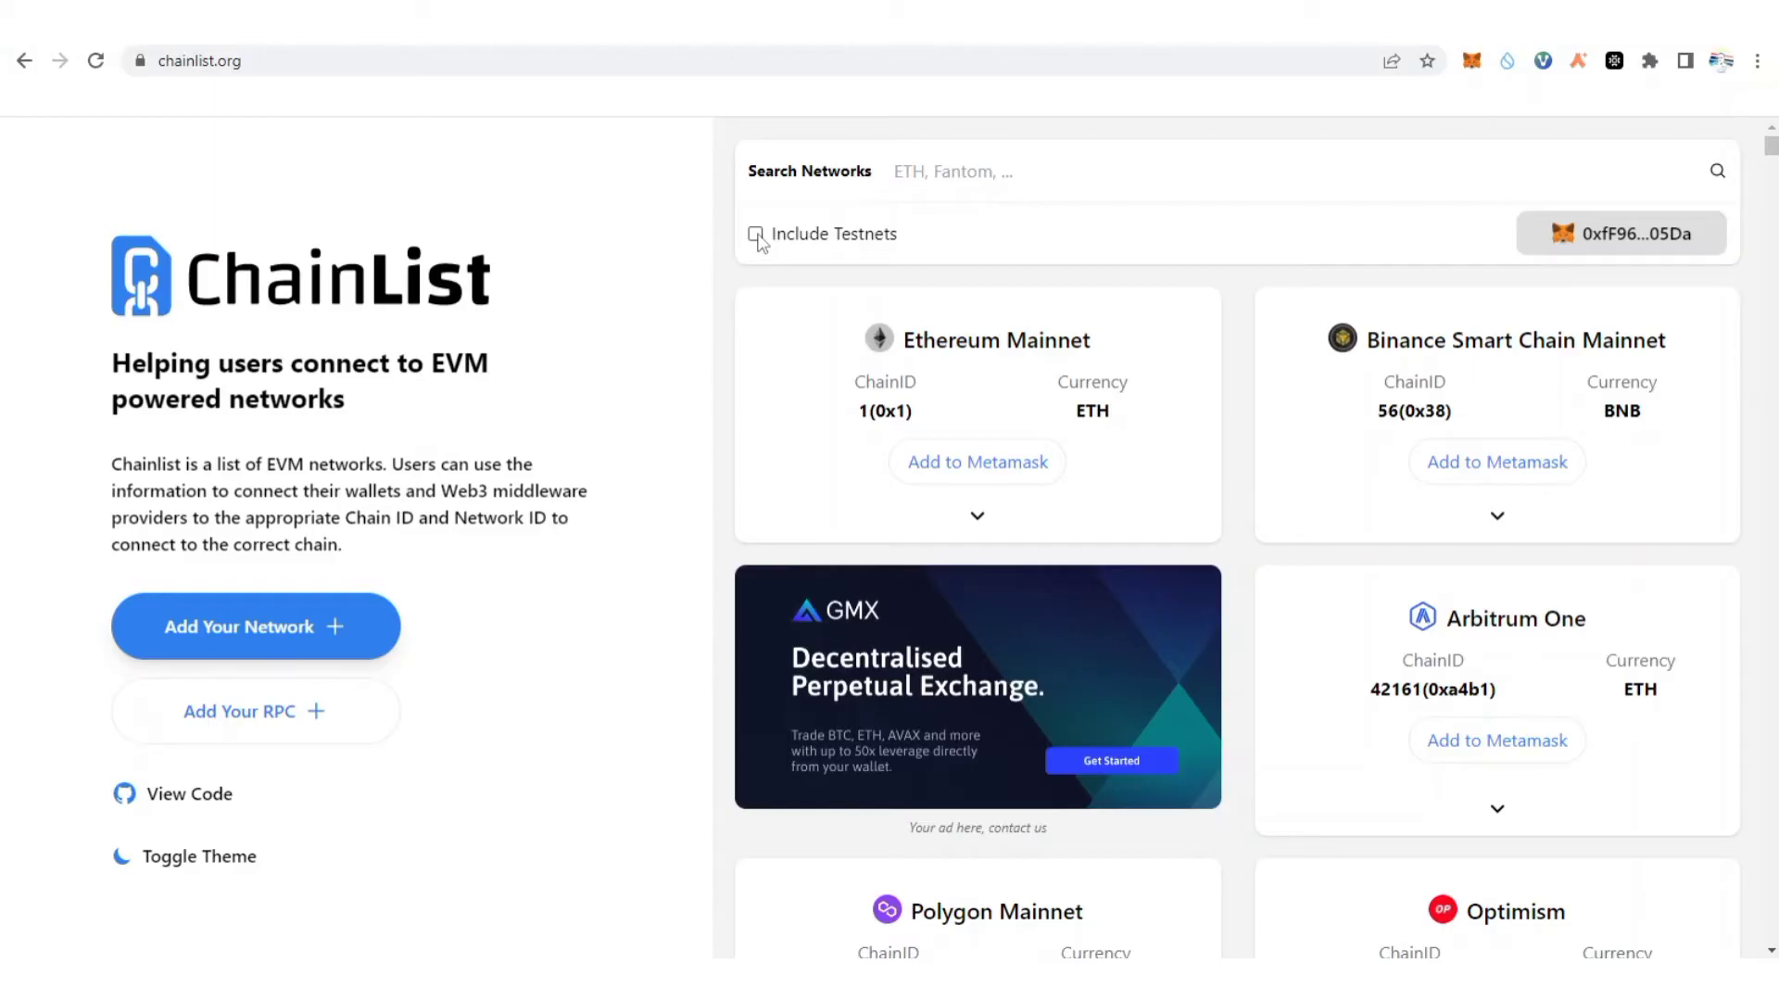
left_click(756, 236)
left_click(938, 175)
type("b")
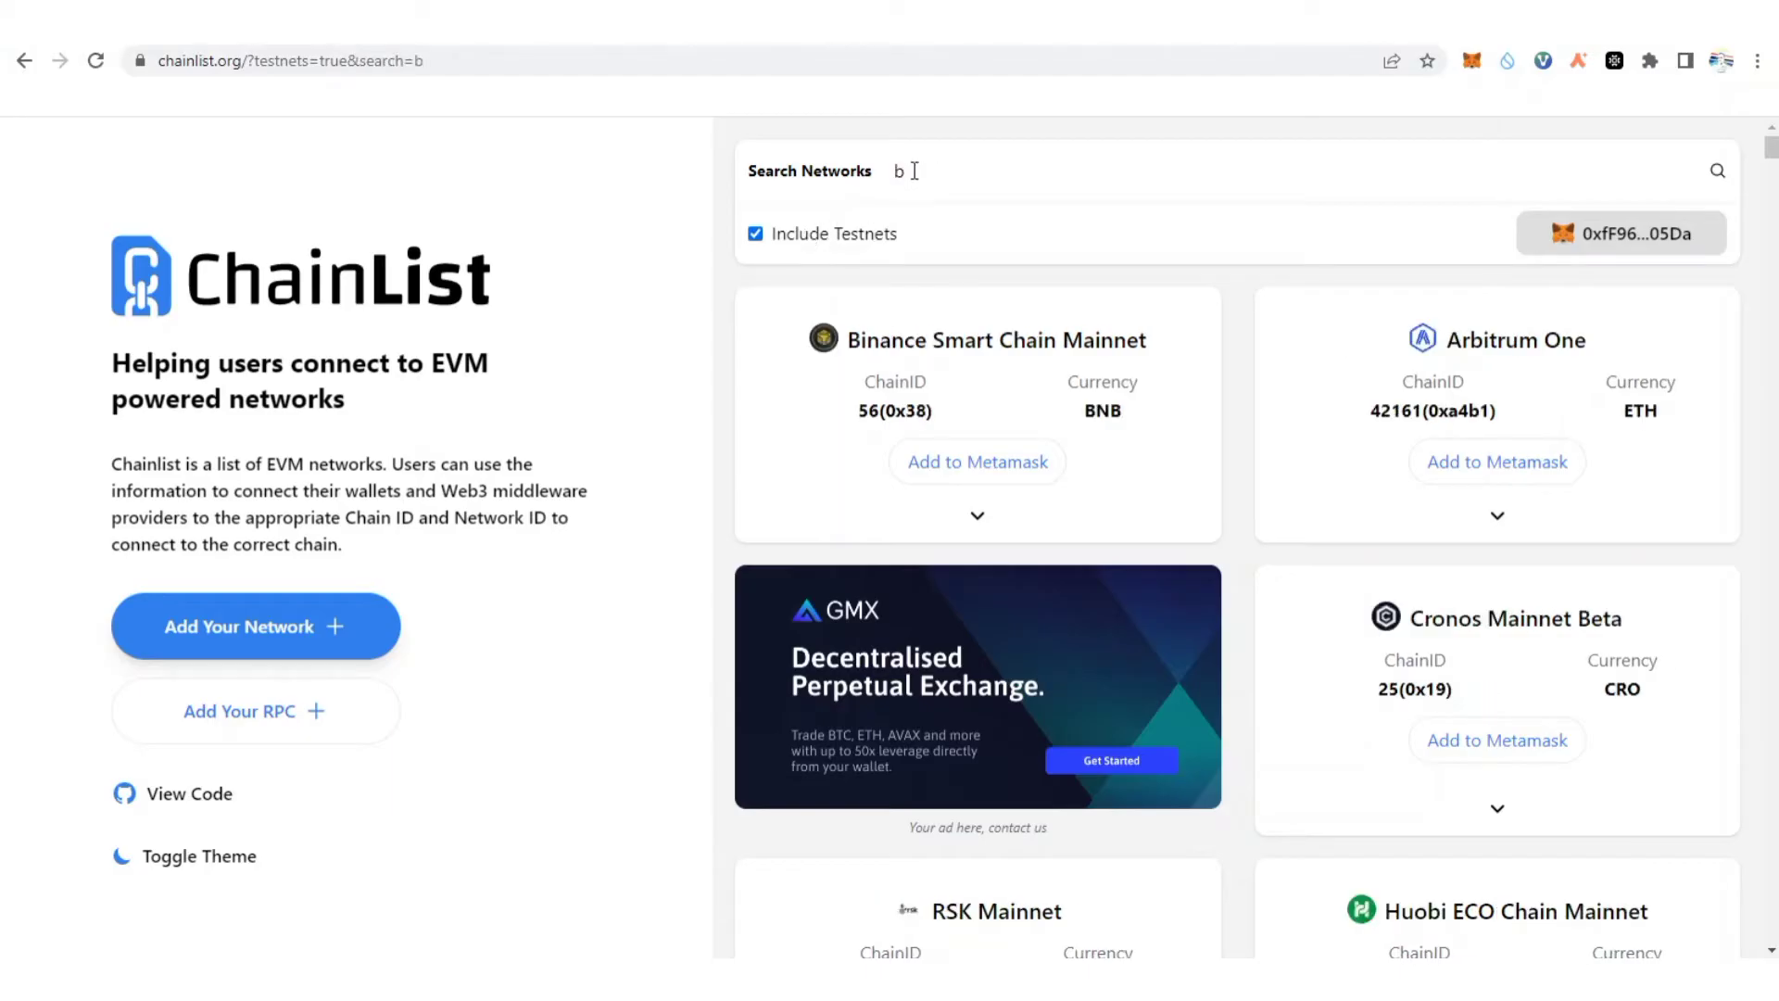
left_click(914, 171)
type("n")
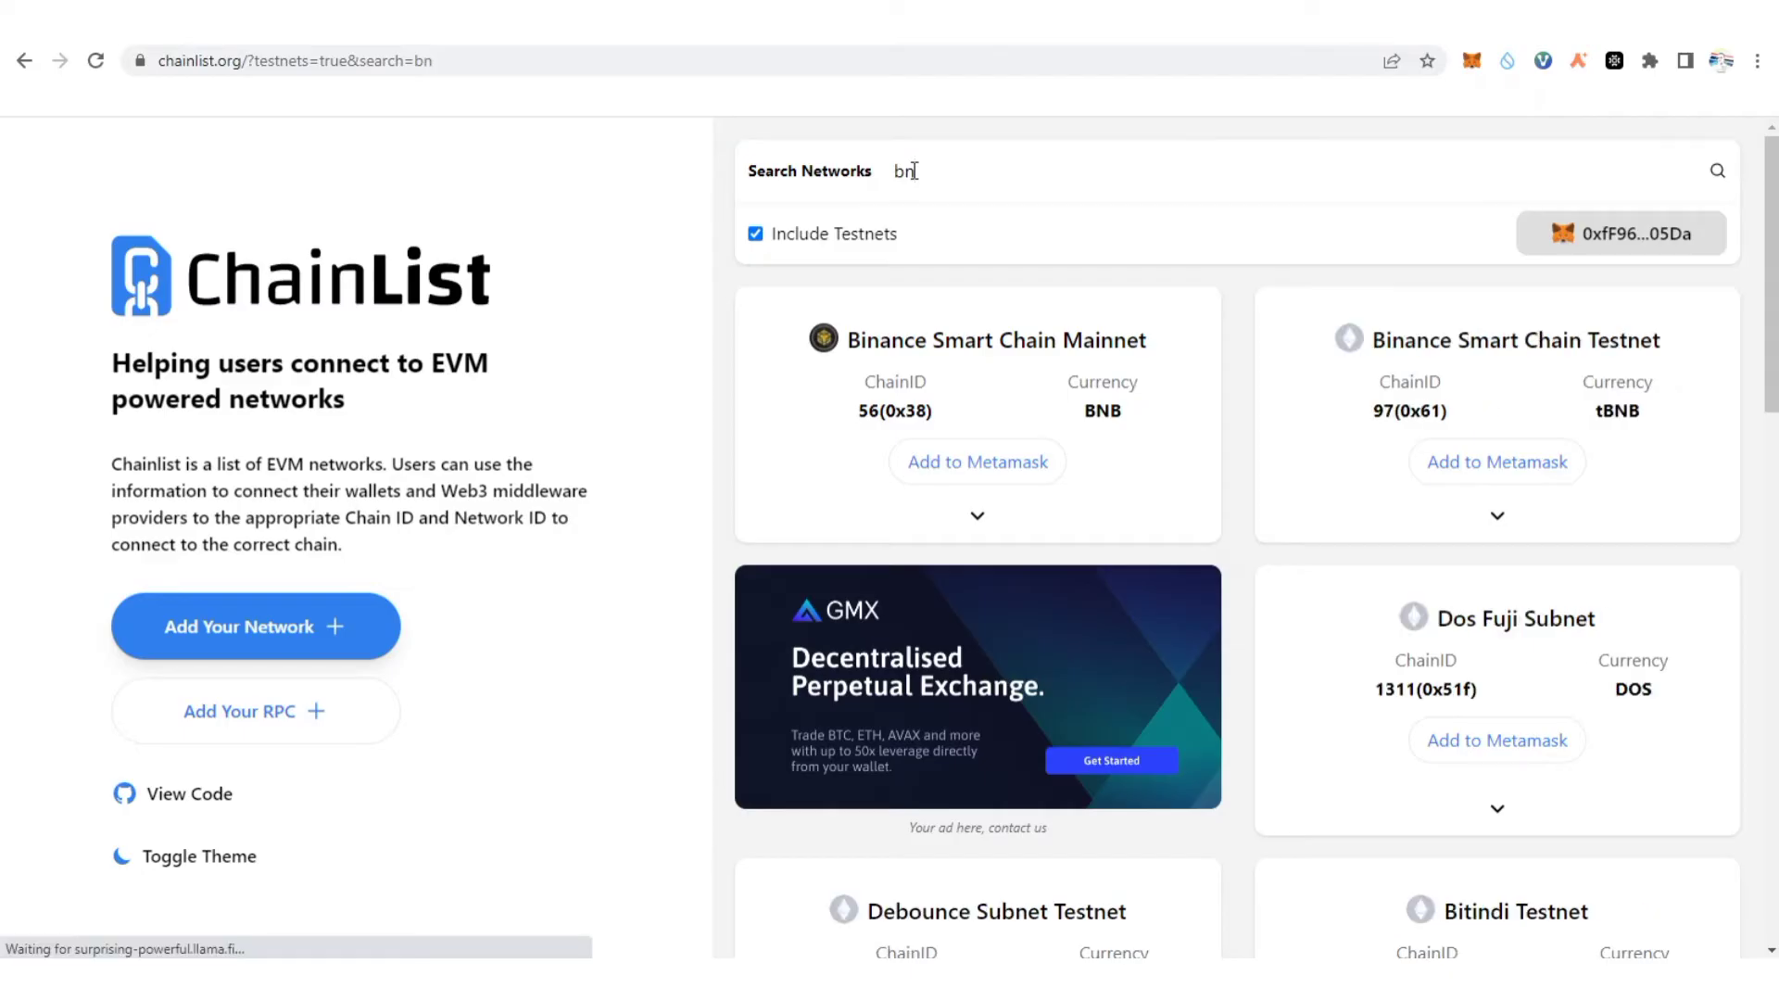
type("b")
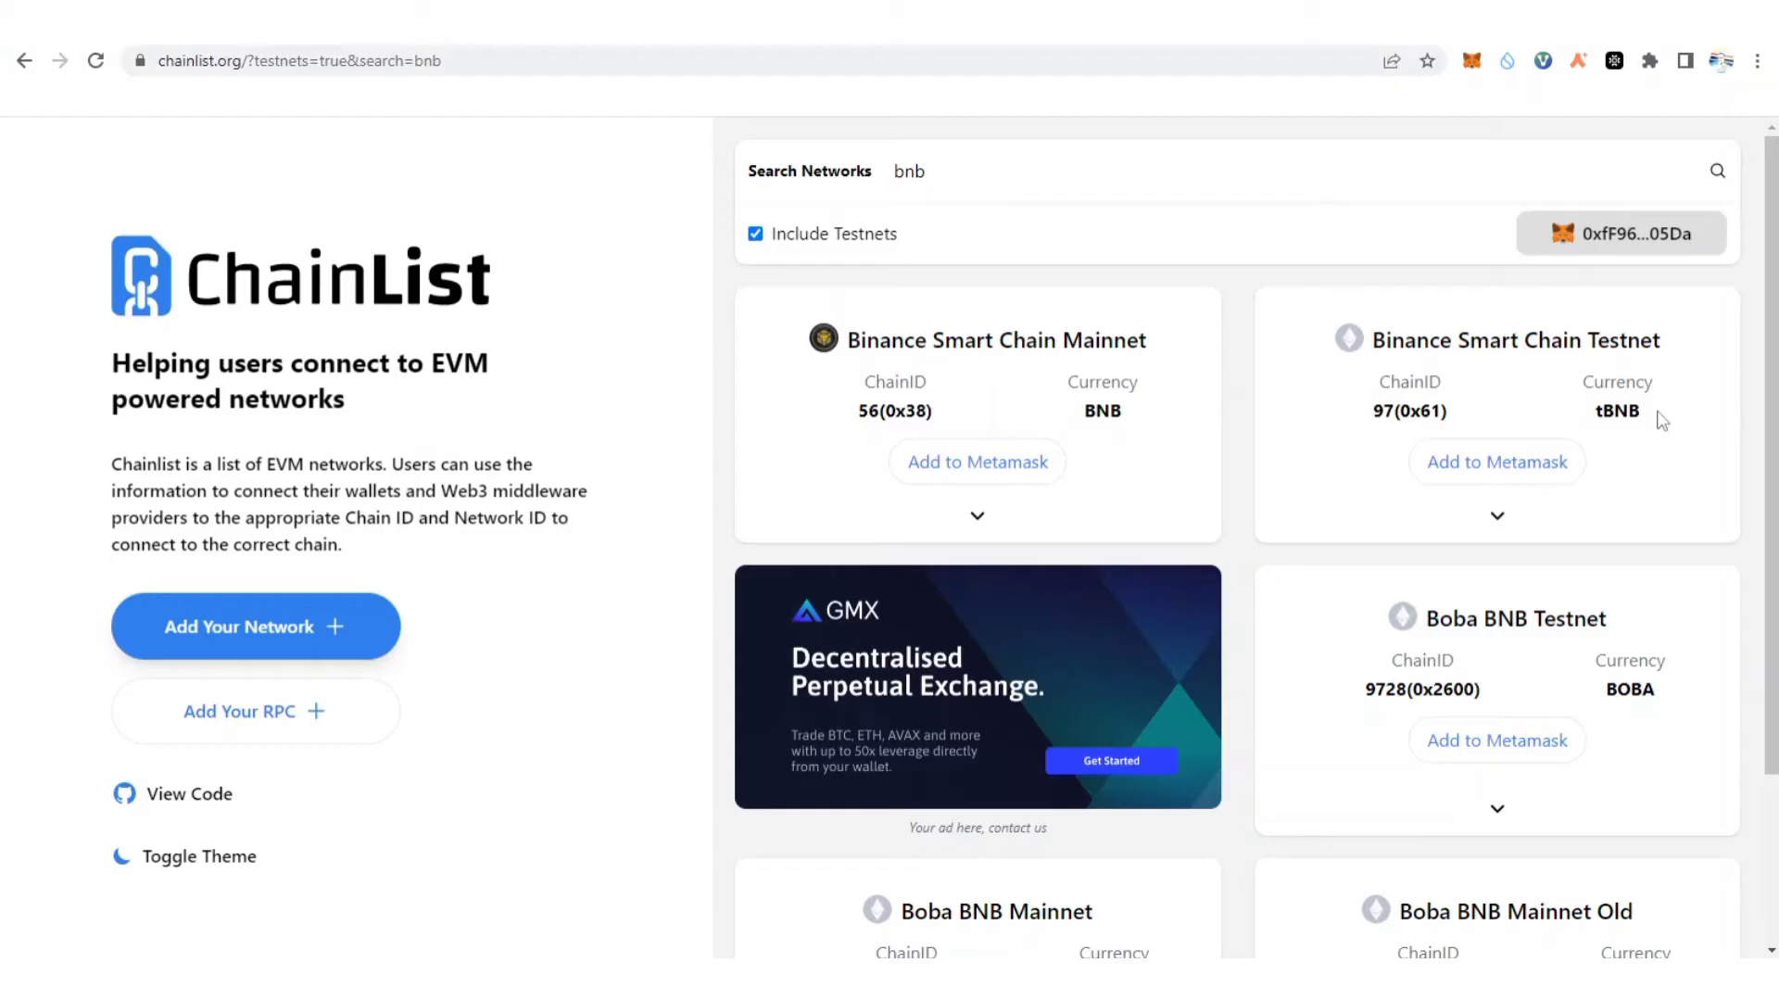
Add and approve Binance Smart Chain Testnet, switch to it, then view the MetaMask tab.
left_click(1532, 462)
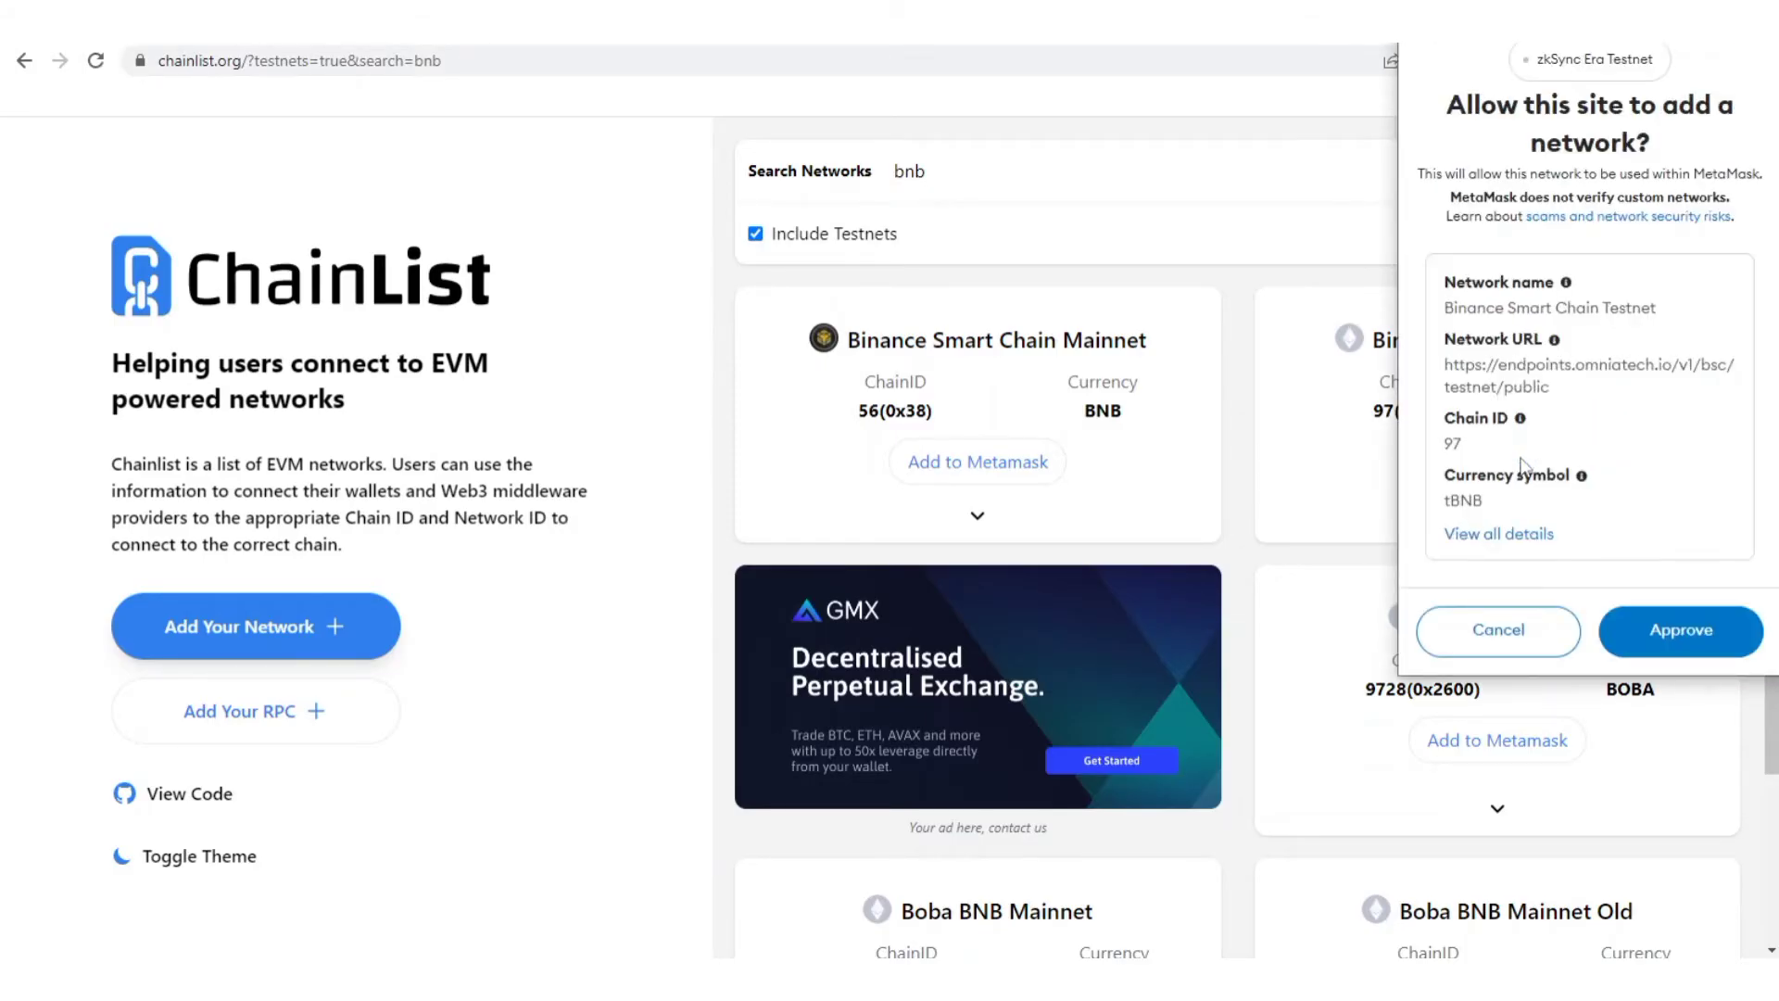
left_click(1687, 636)
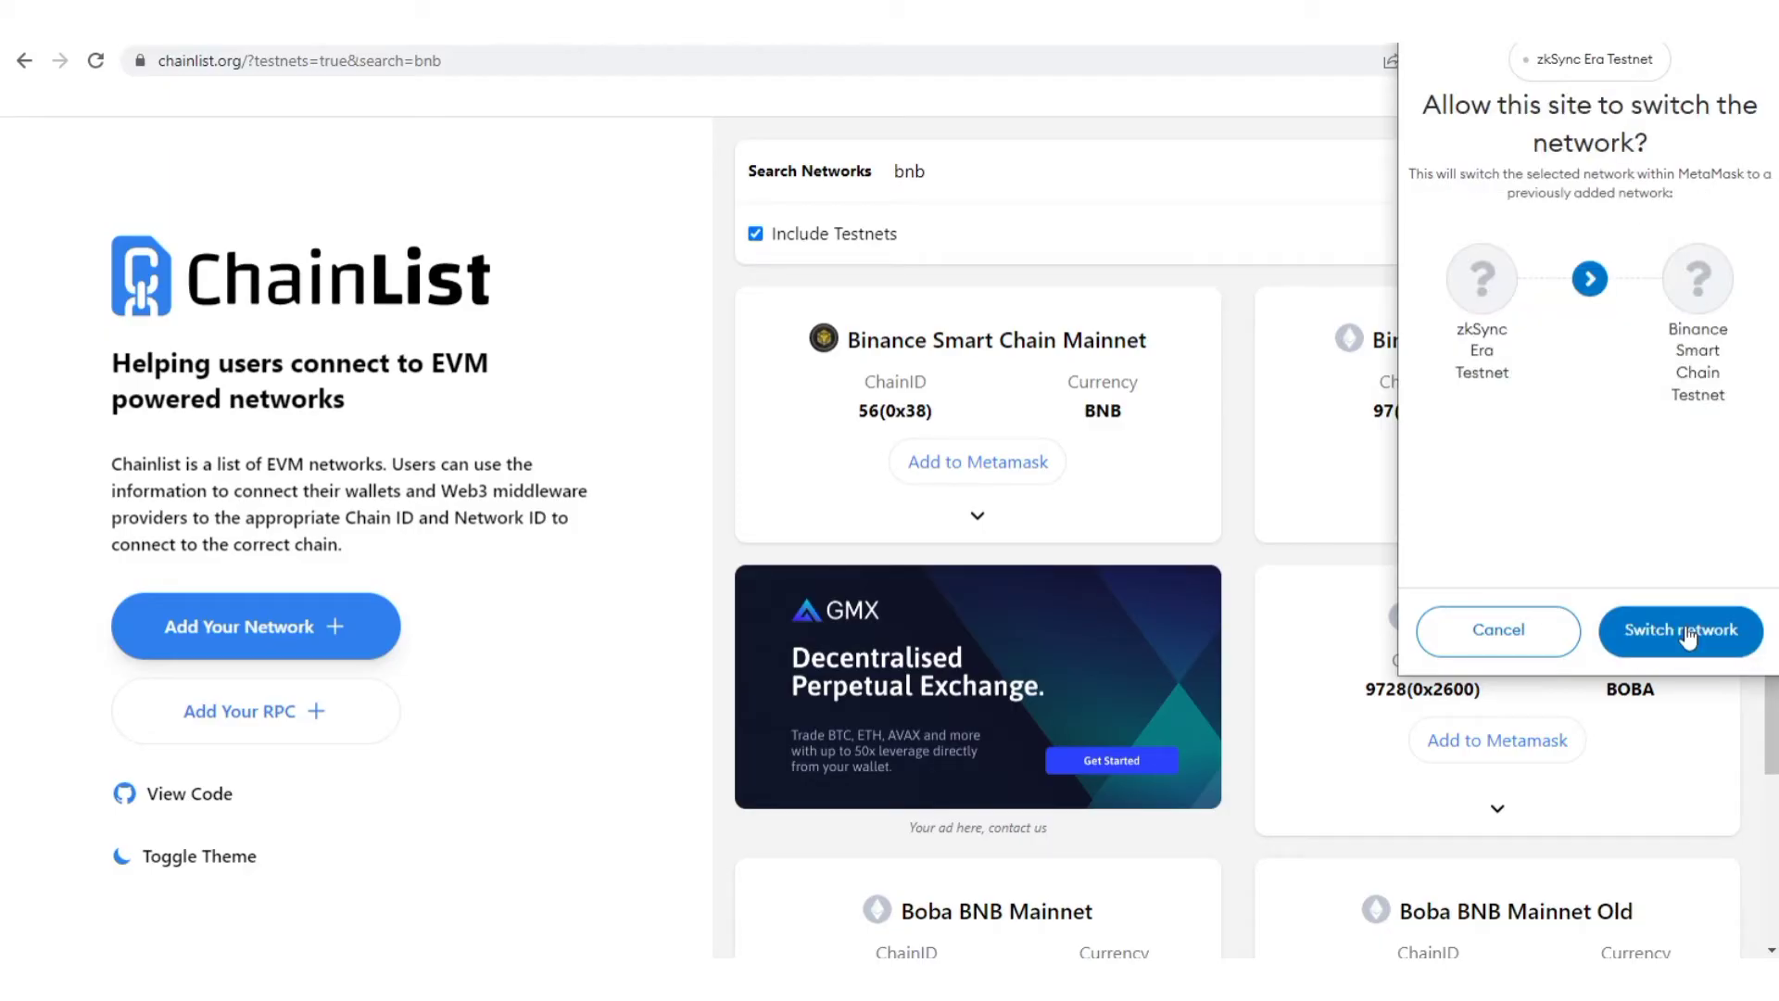
left_click(1687, 636)
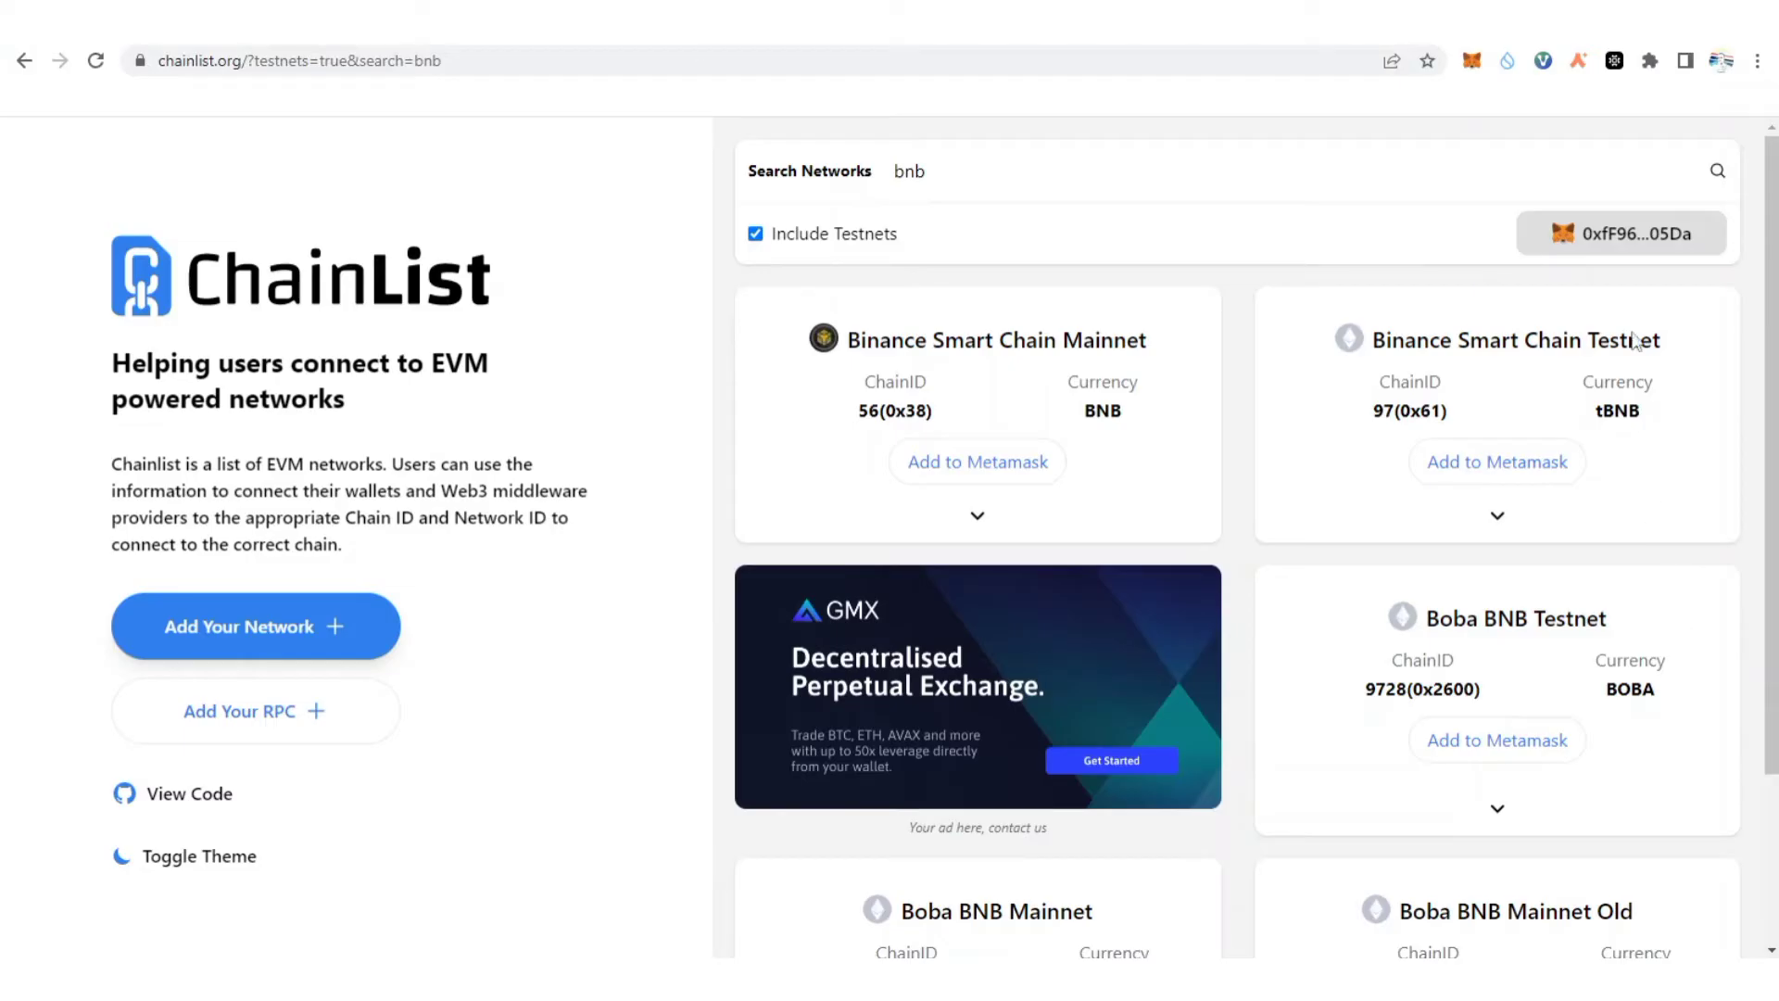
key("ctrl+Tab")
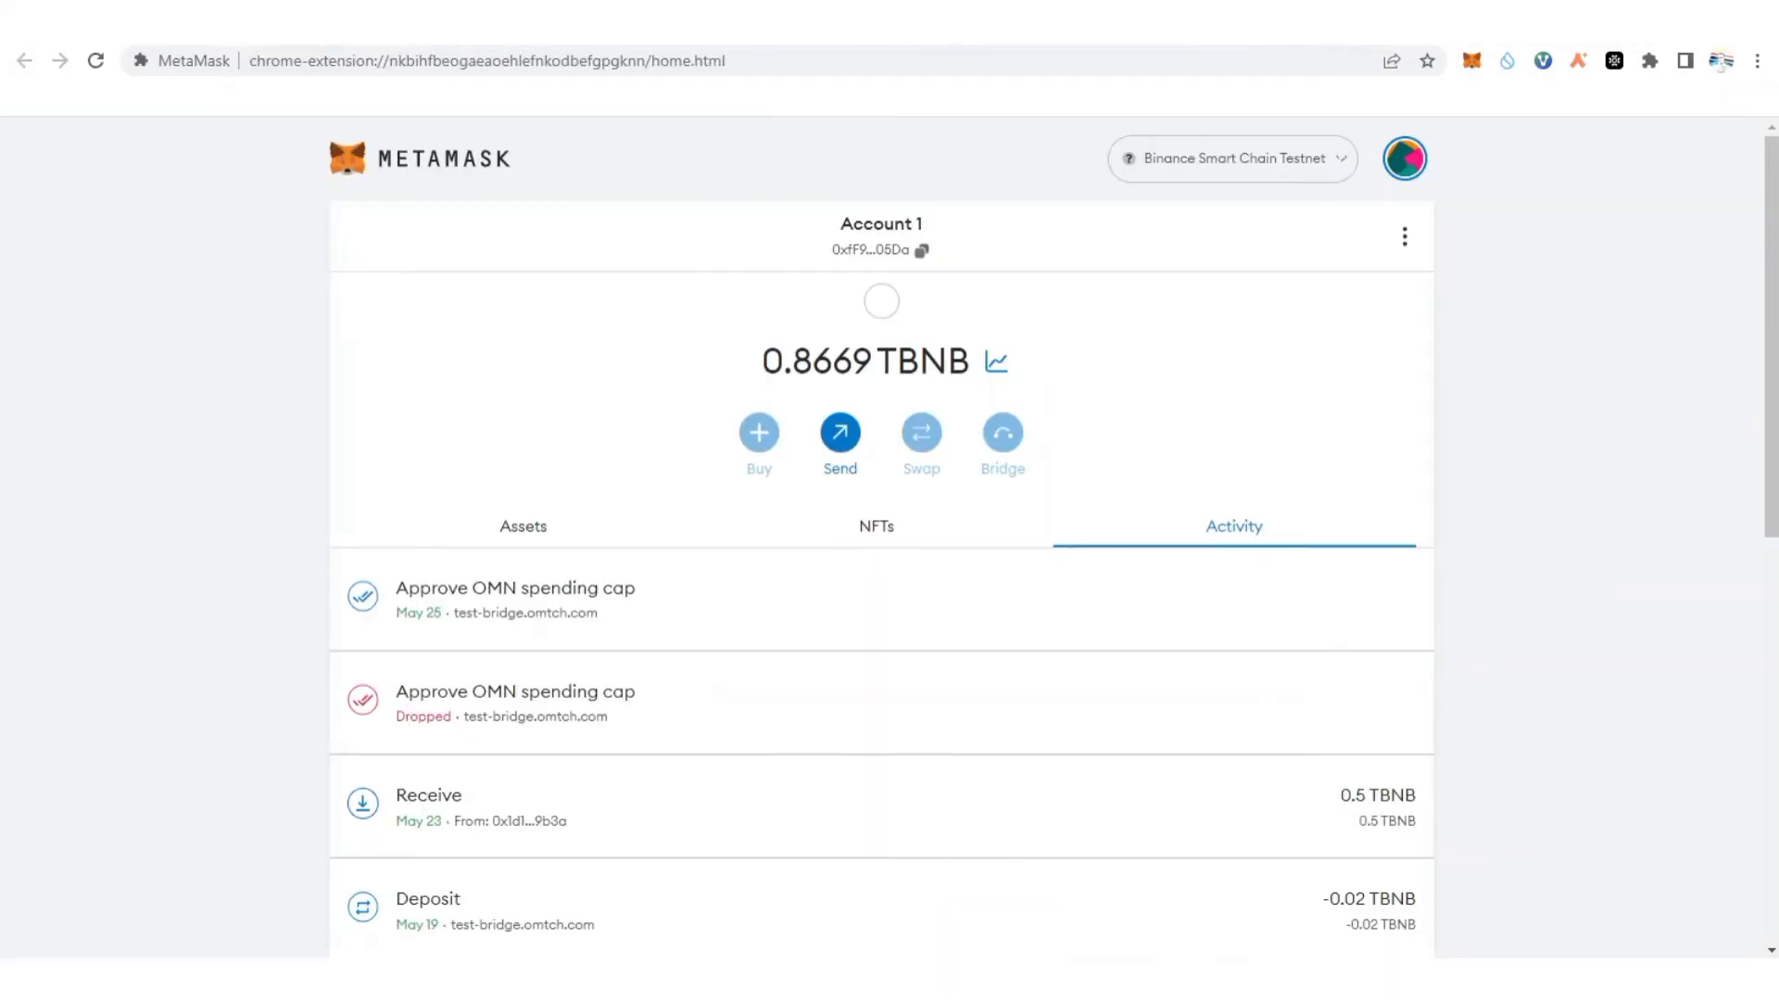
left_click(1327, 162)
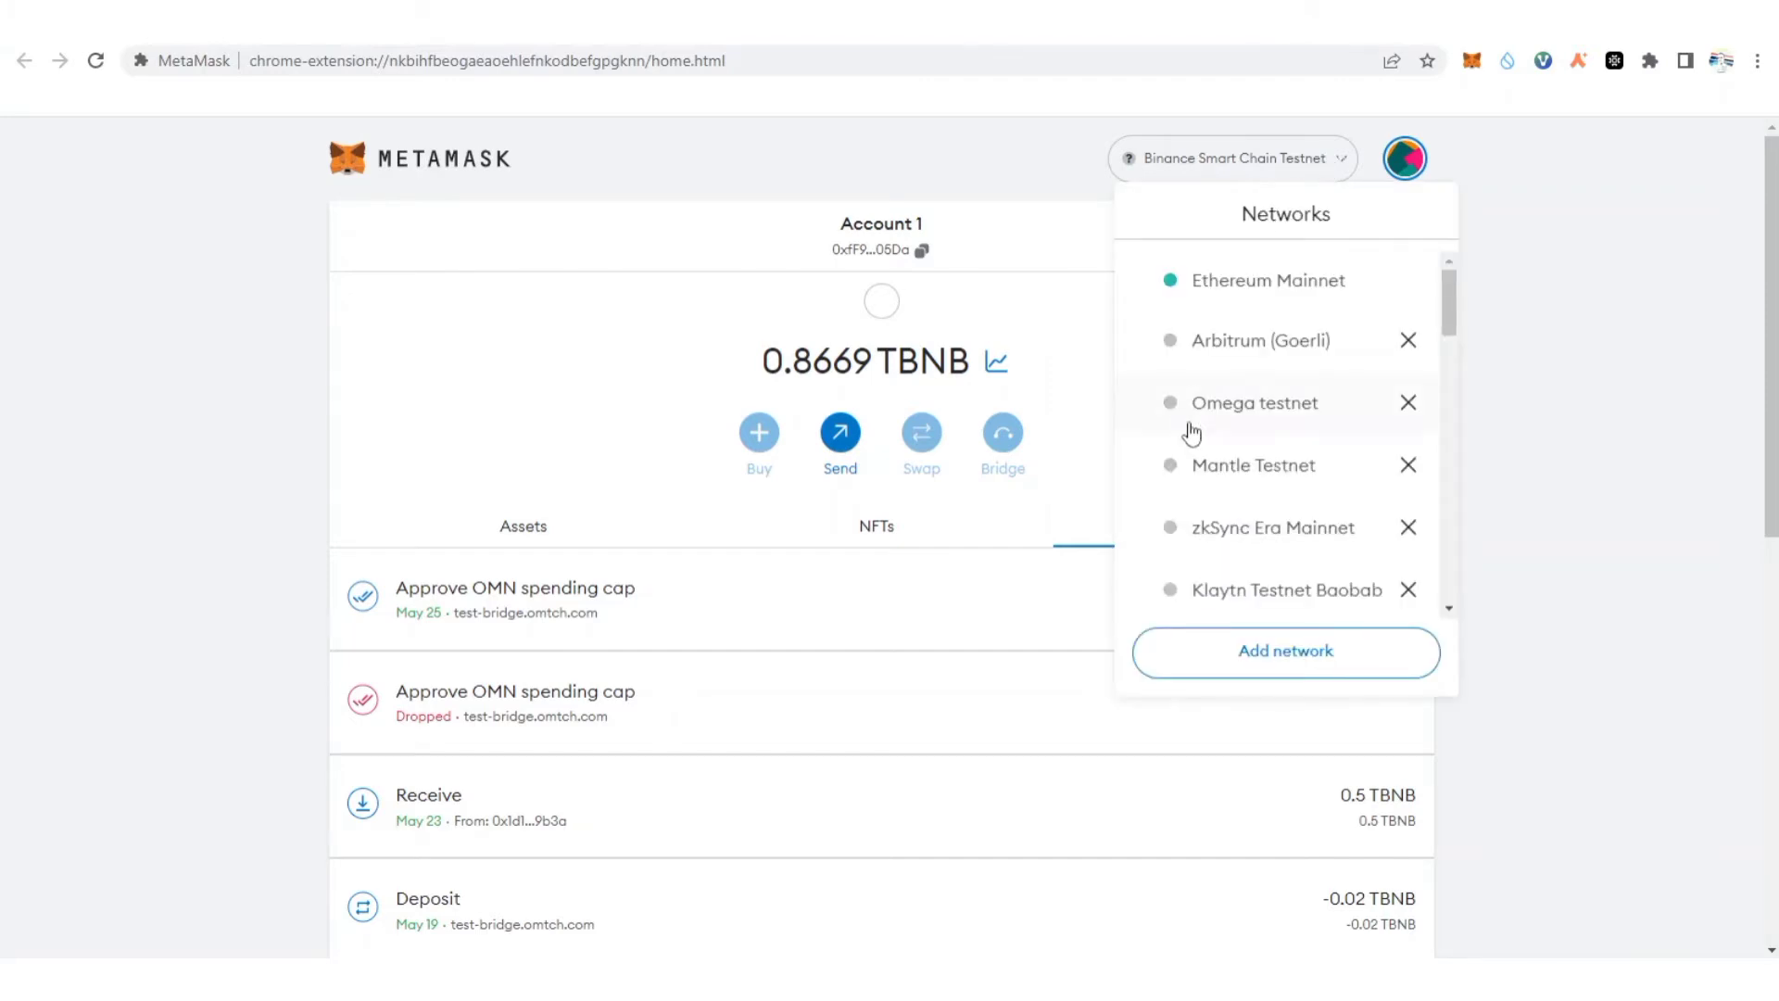
scroll(1192, 426, "down", 10)
scroll(1192, 433, "down", 6)
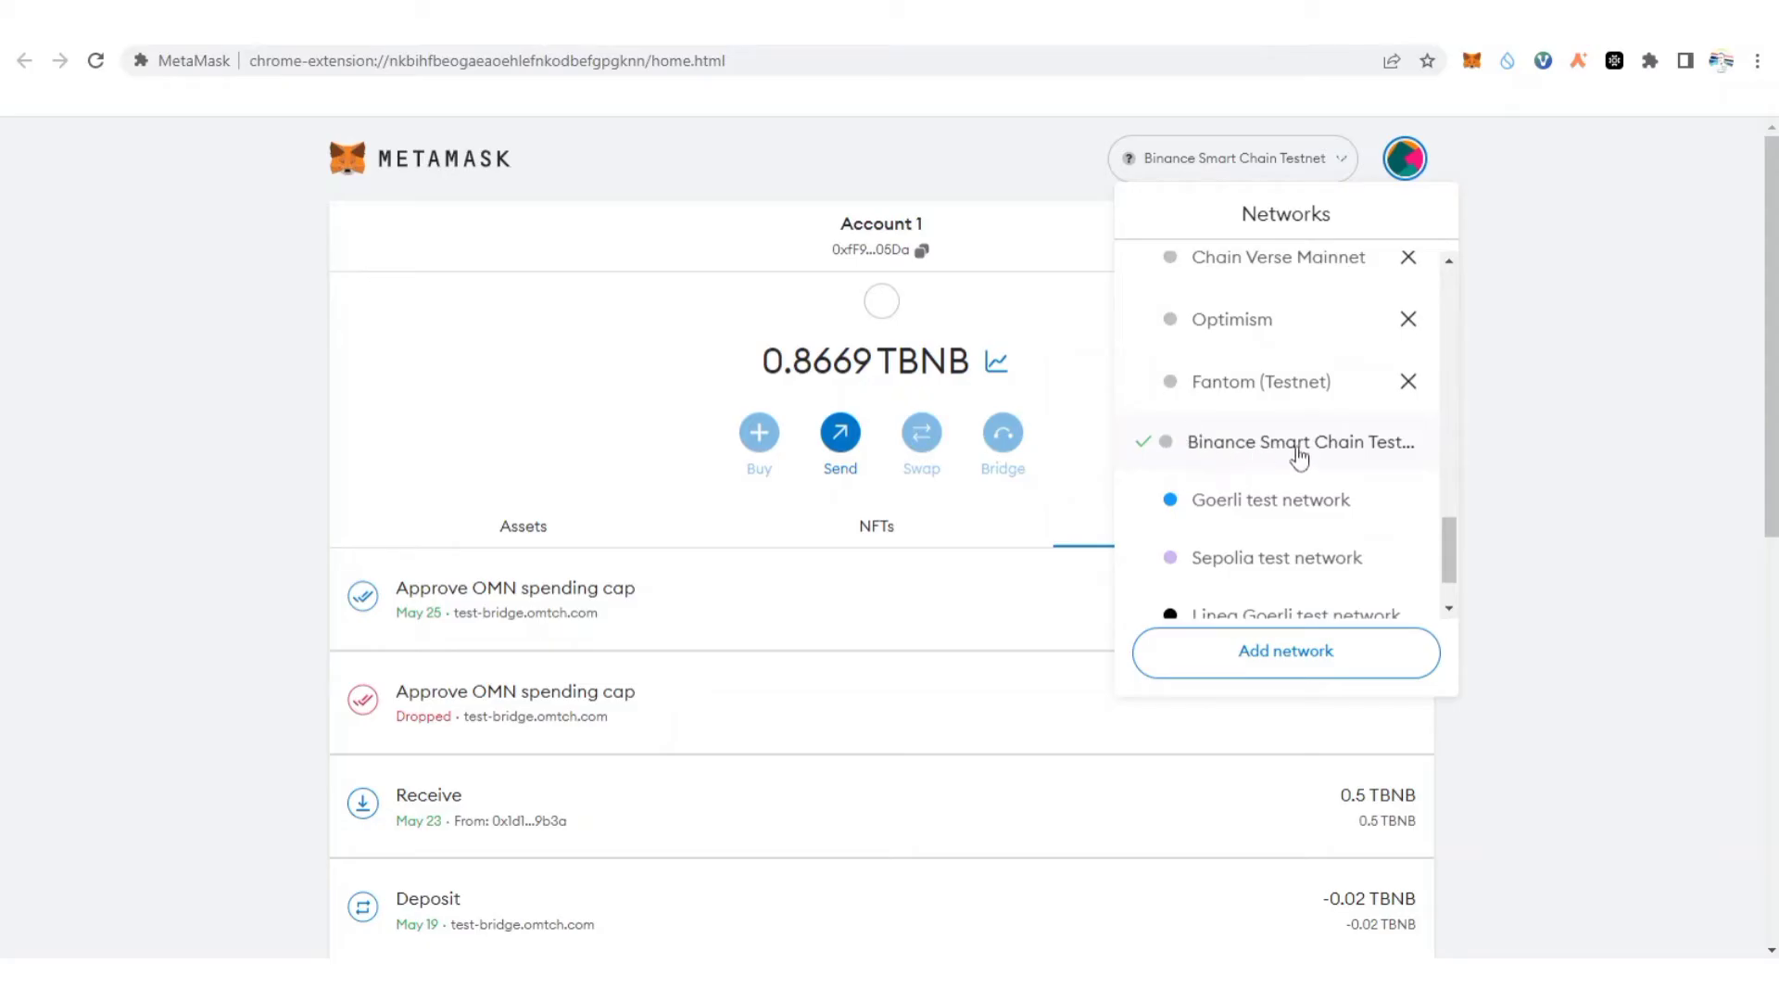
left_click(1057, 338)
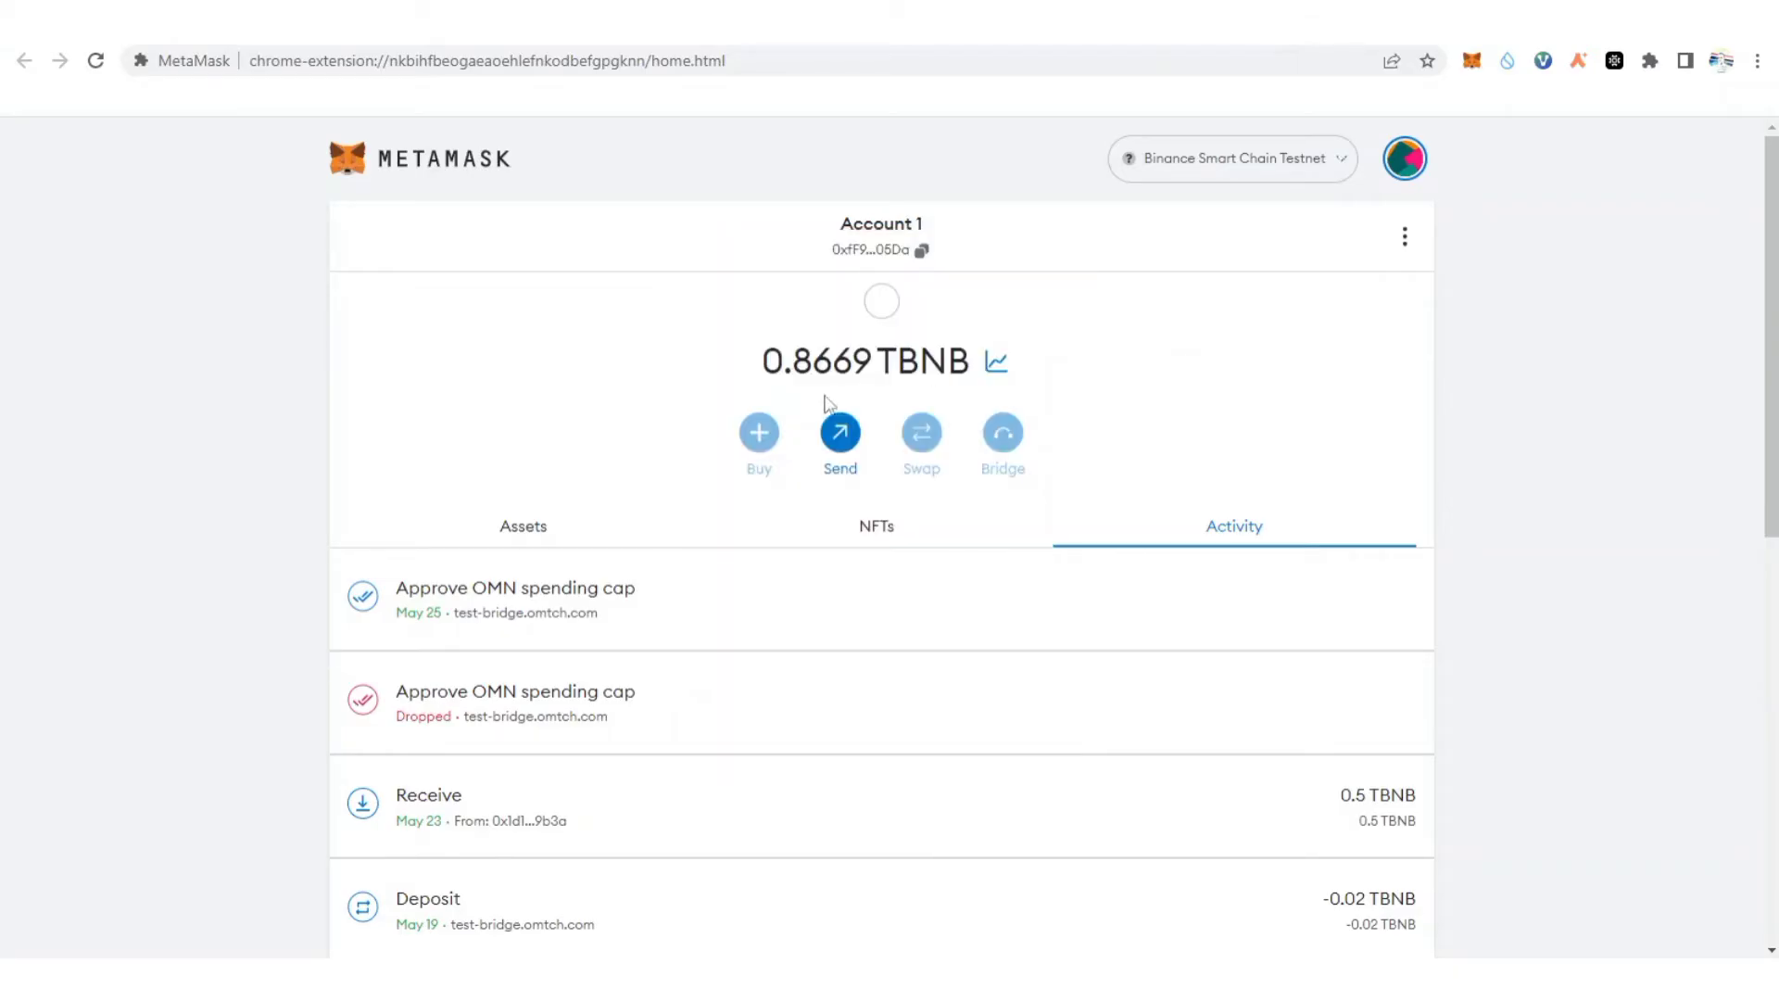
Copy the account address and go to Discord's BNB Chain #testnet-faucet channel.
left_click(921, 251)
key("ctrl+Tab")
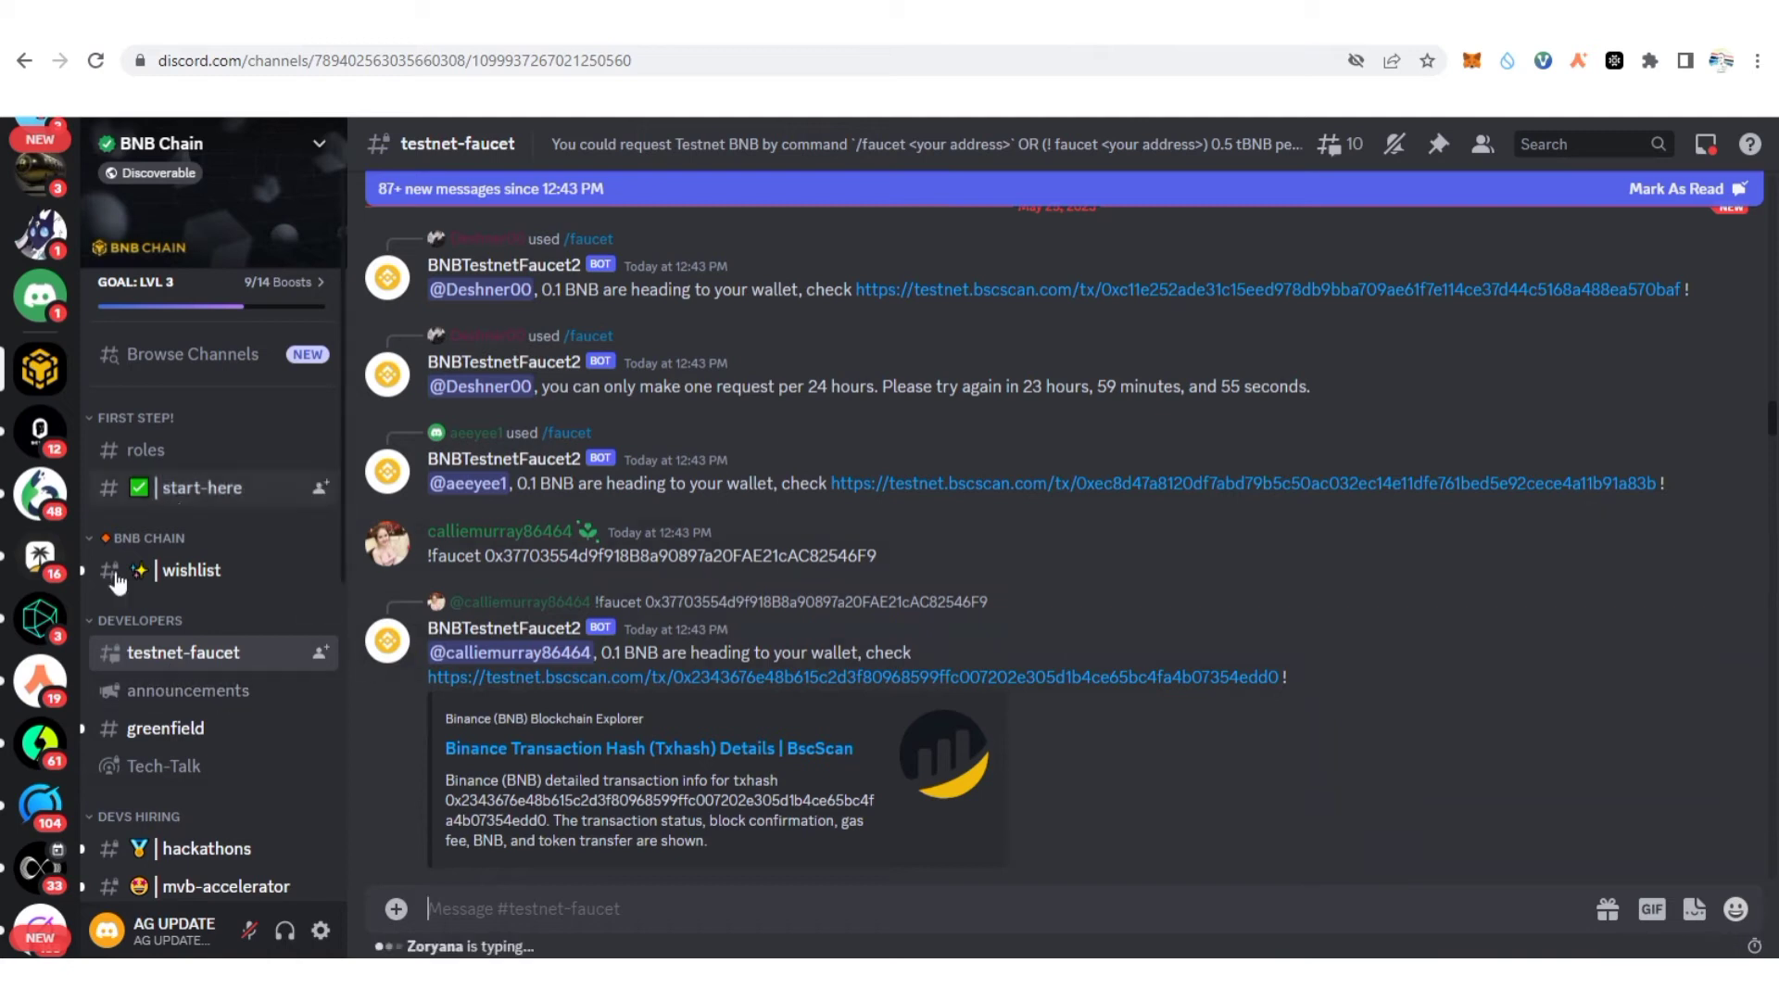
mouse_move(99, 660)
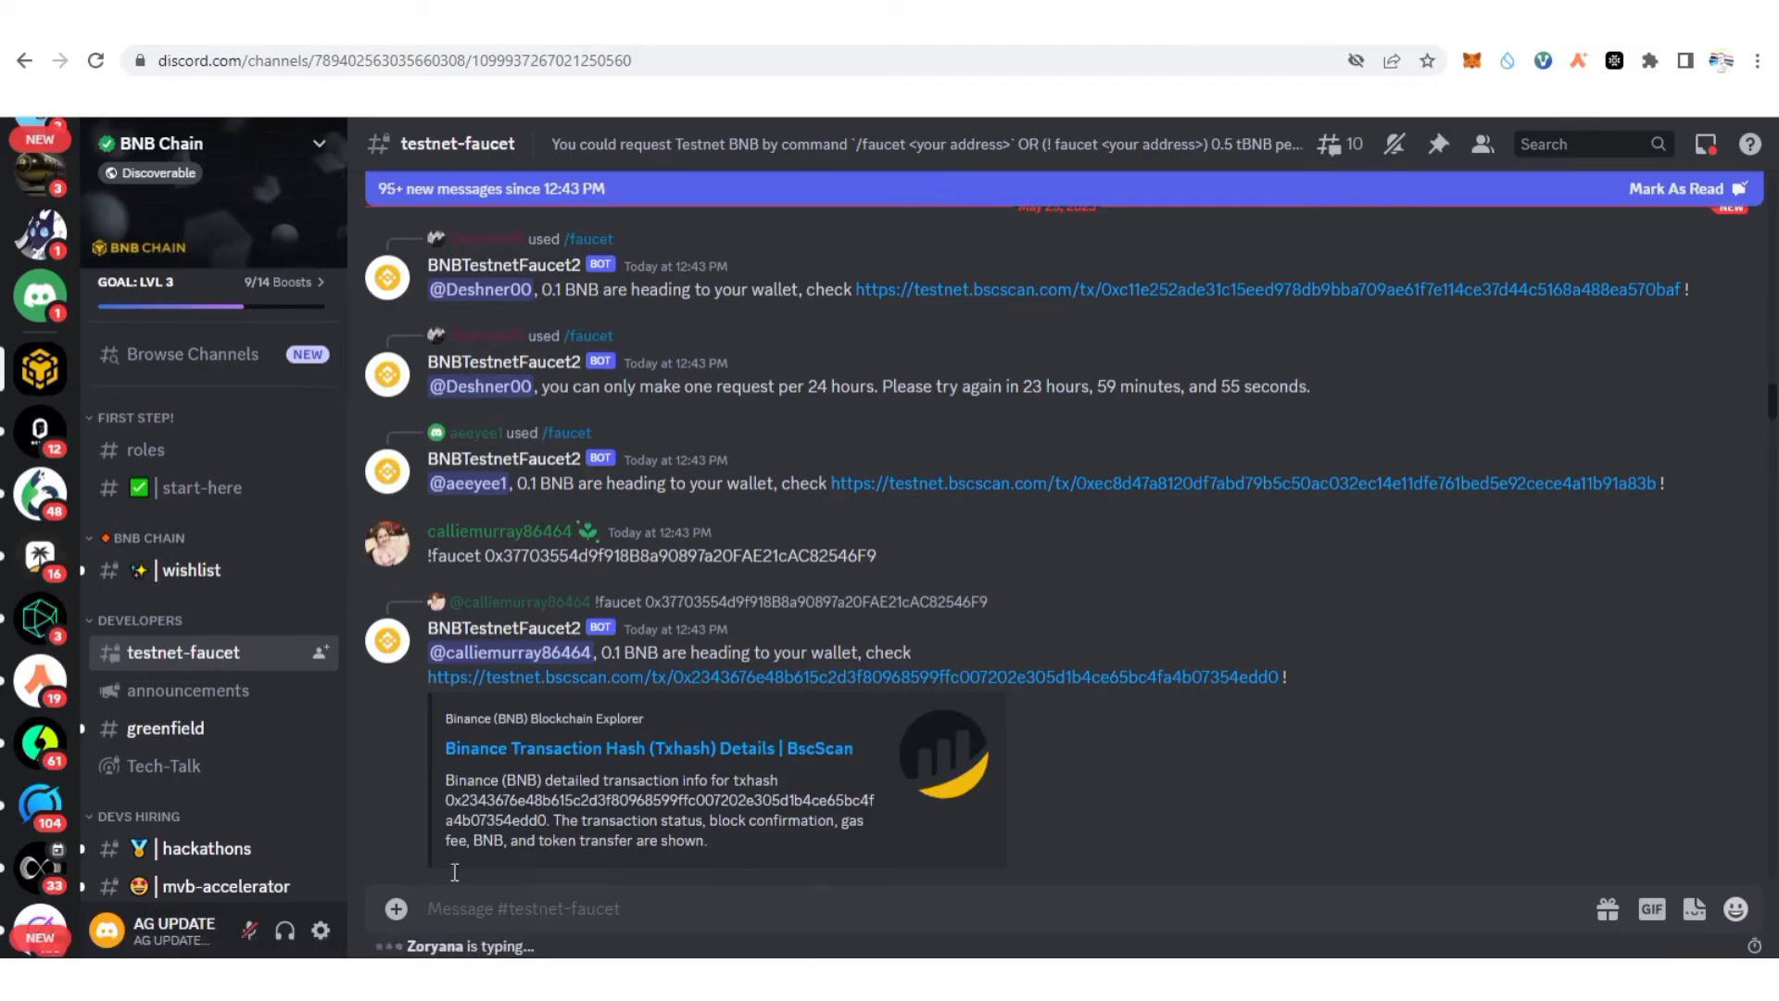
Draft a /faucet command in the testnet-faucet message box.
mouse_move(249, 661)
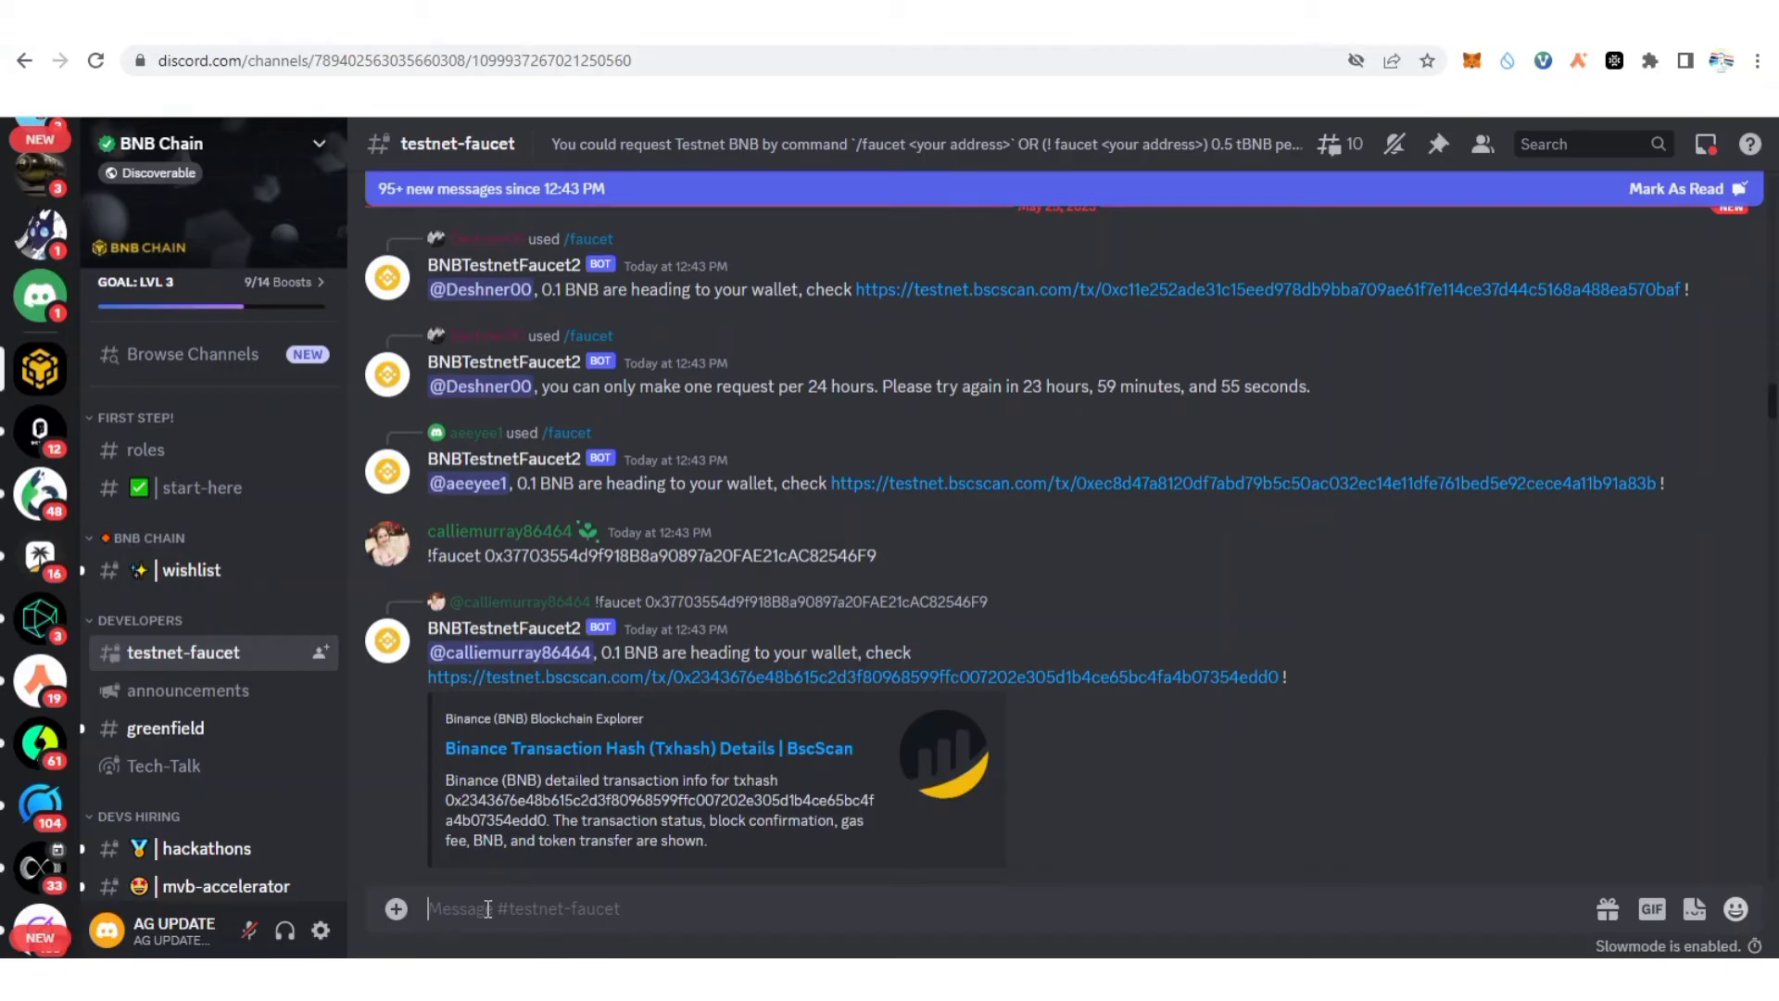
type("!")
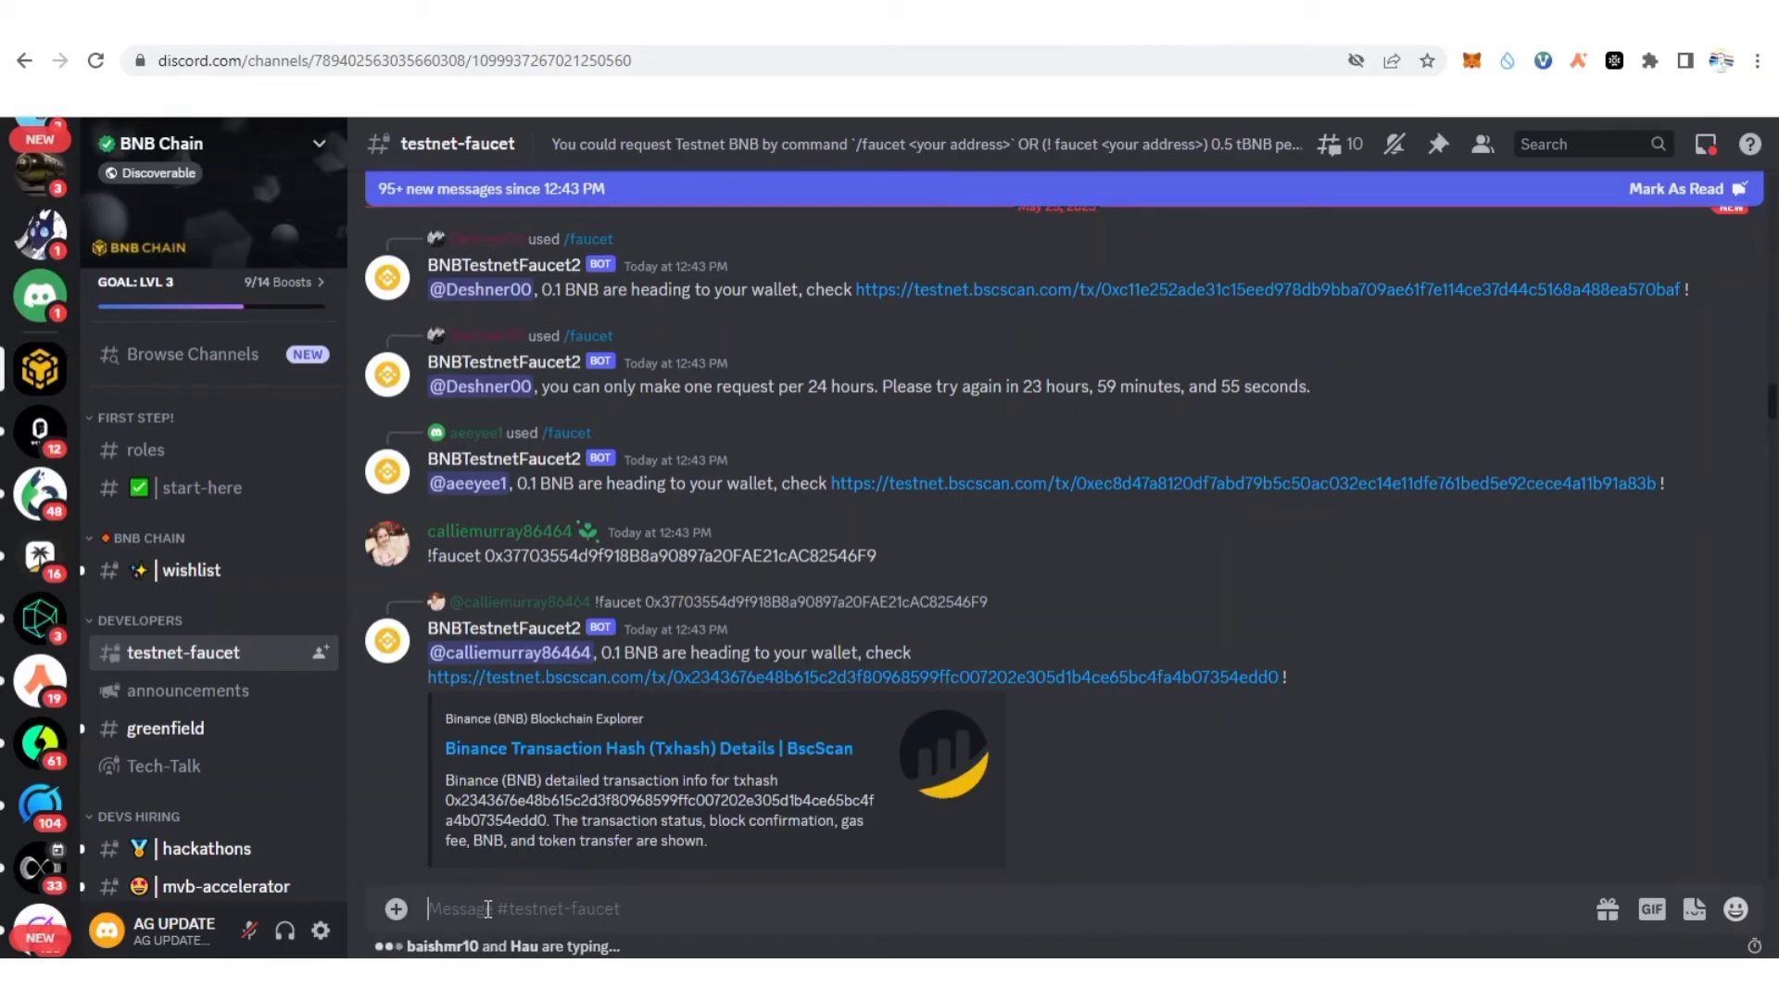
type("auce")
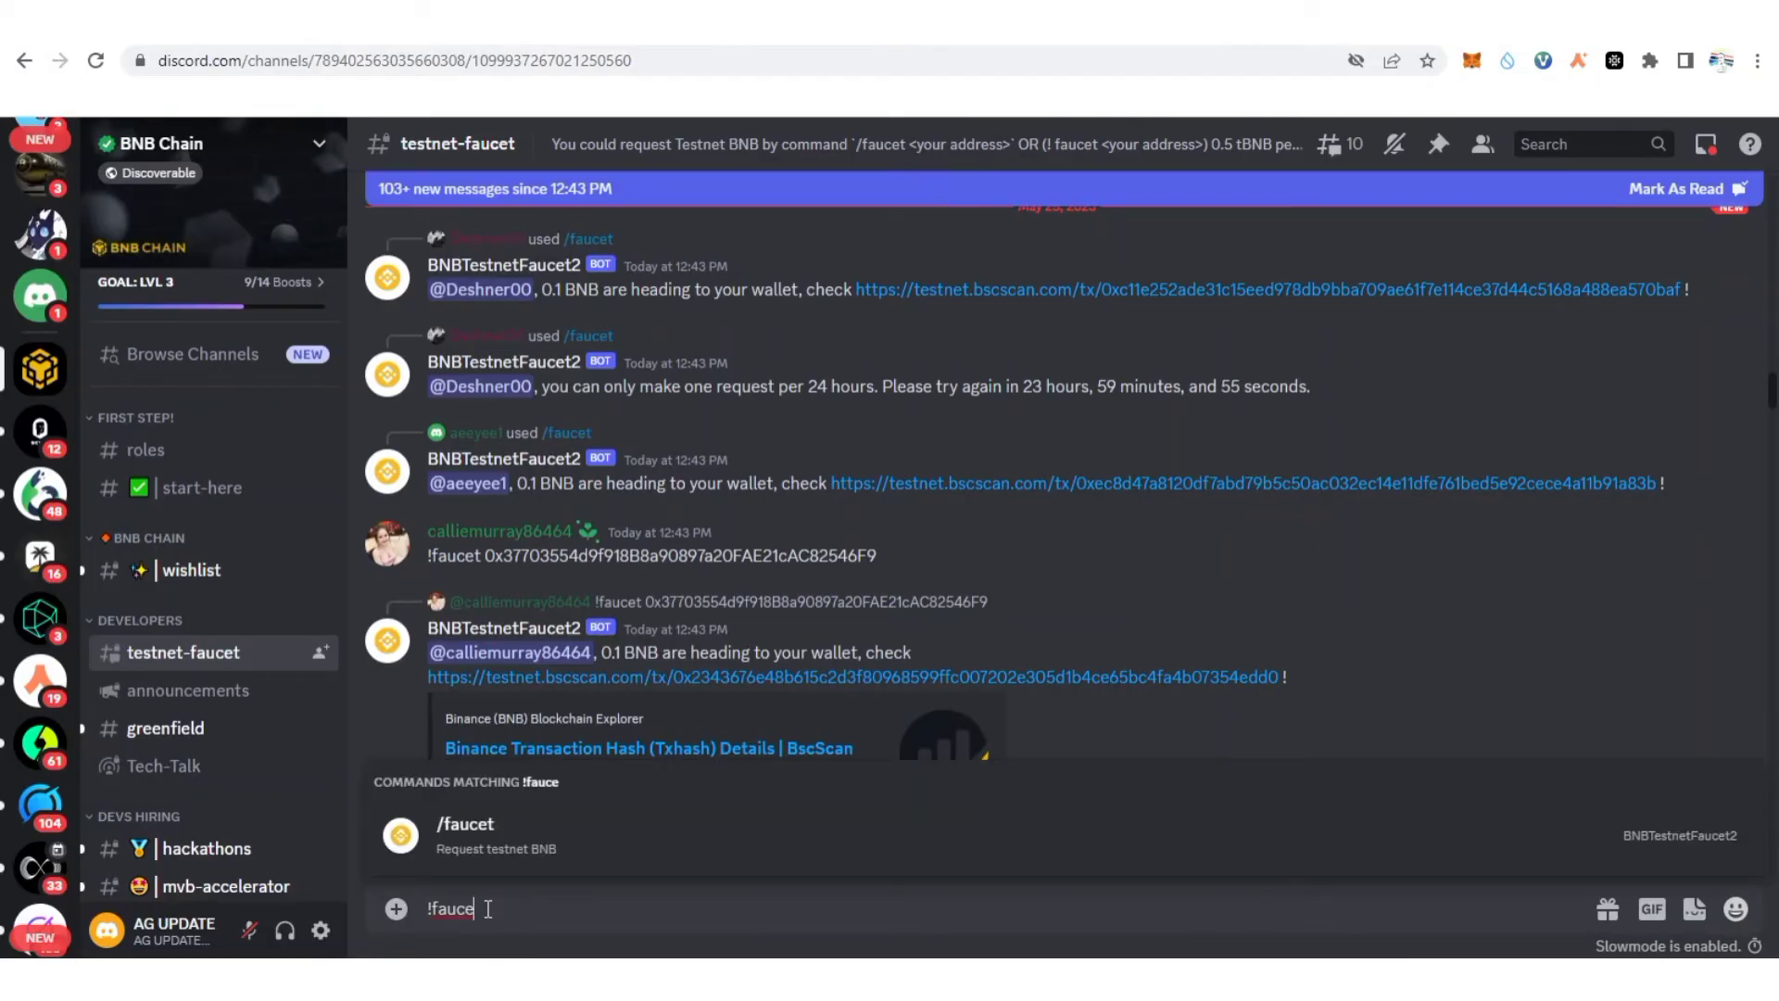
type("t")
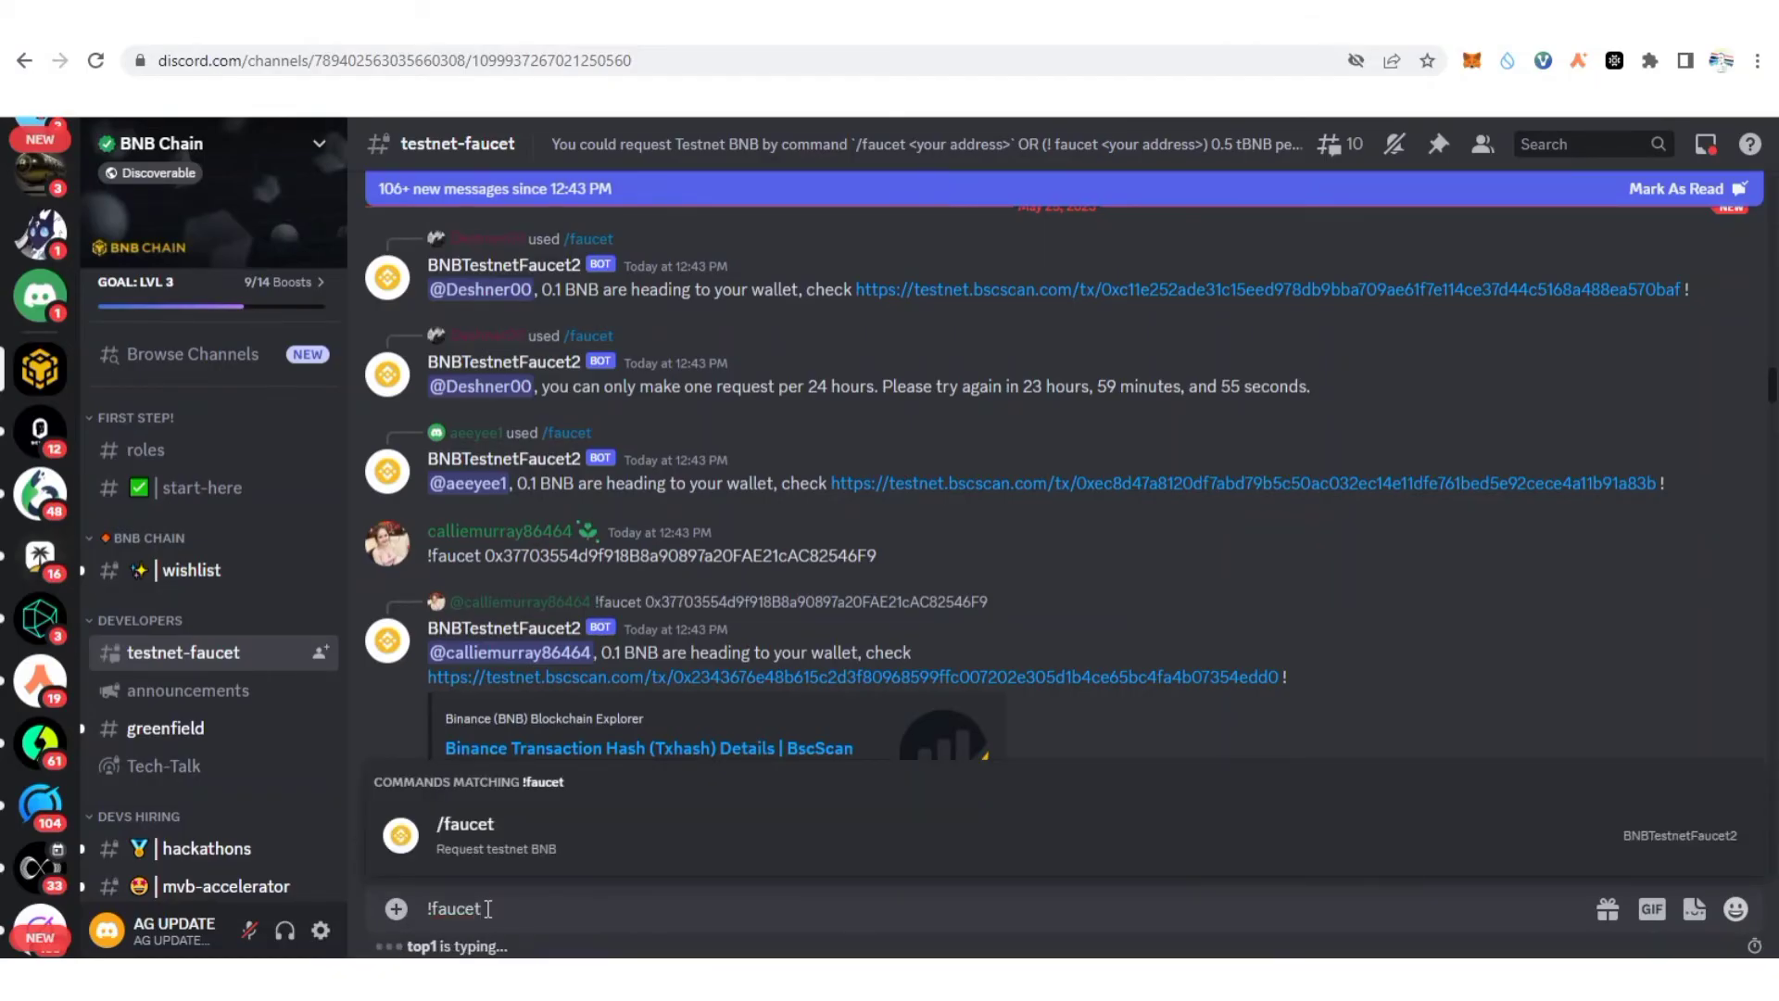
left_click(511, 834)
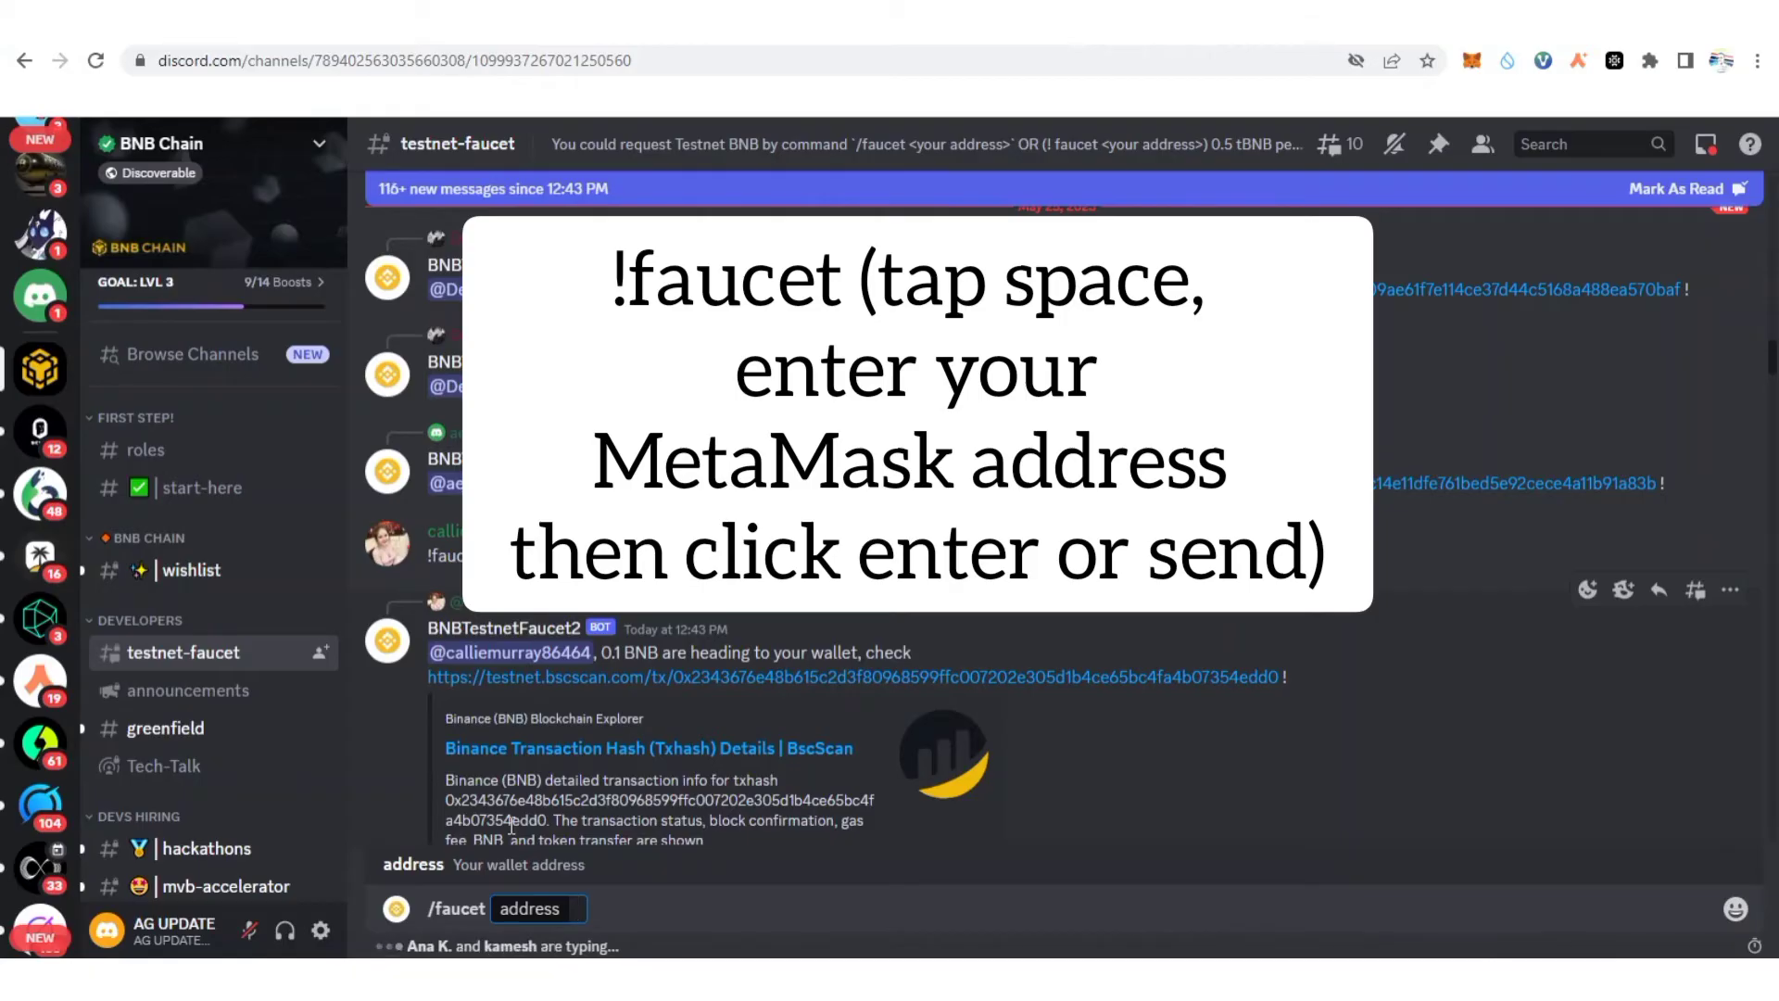
Paste the wallet address into /faucet and send the request for 0.1 BNB.
type("0xfF966D70Da324ef3198F823006b86FB477A005Da")
scroll(884, 632, "down", 5)
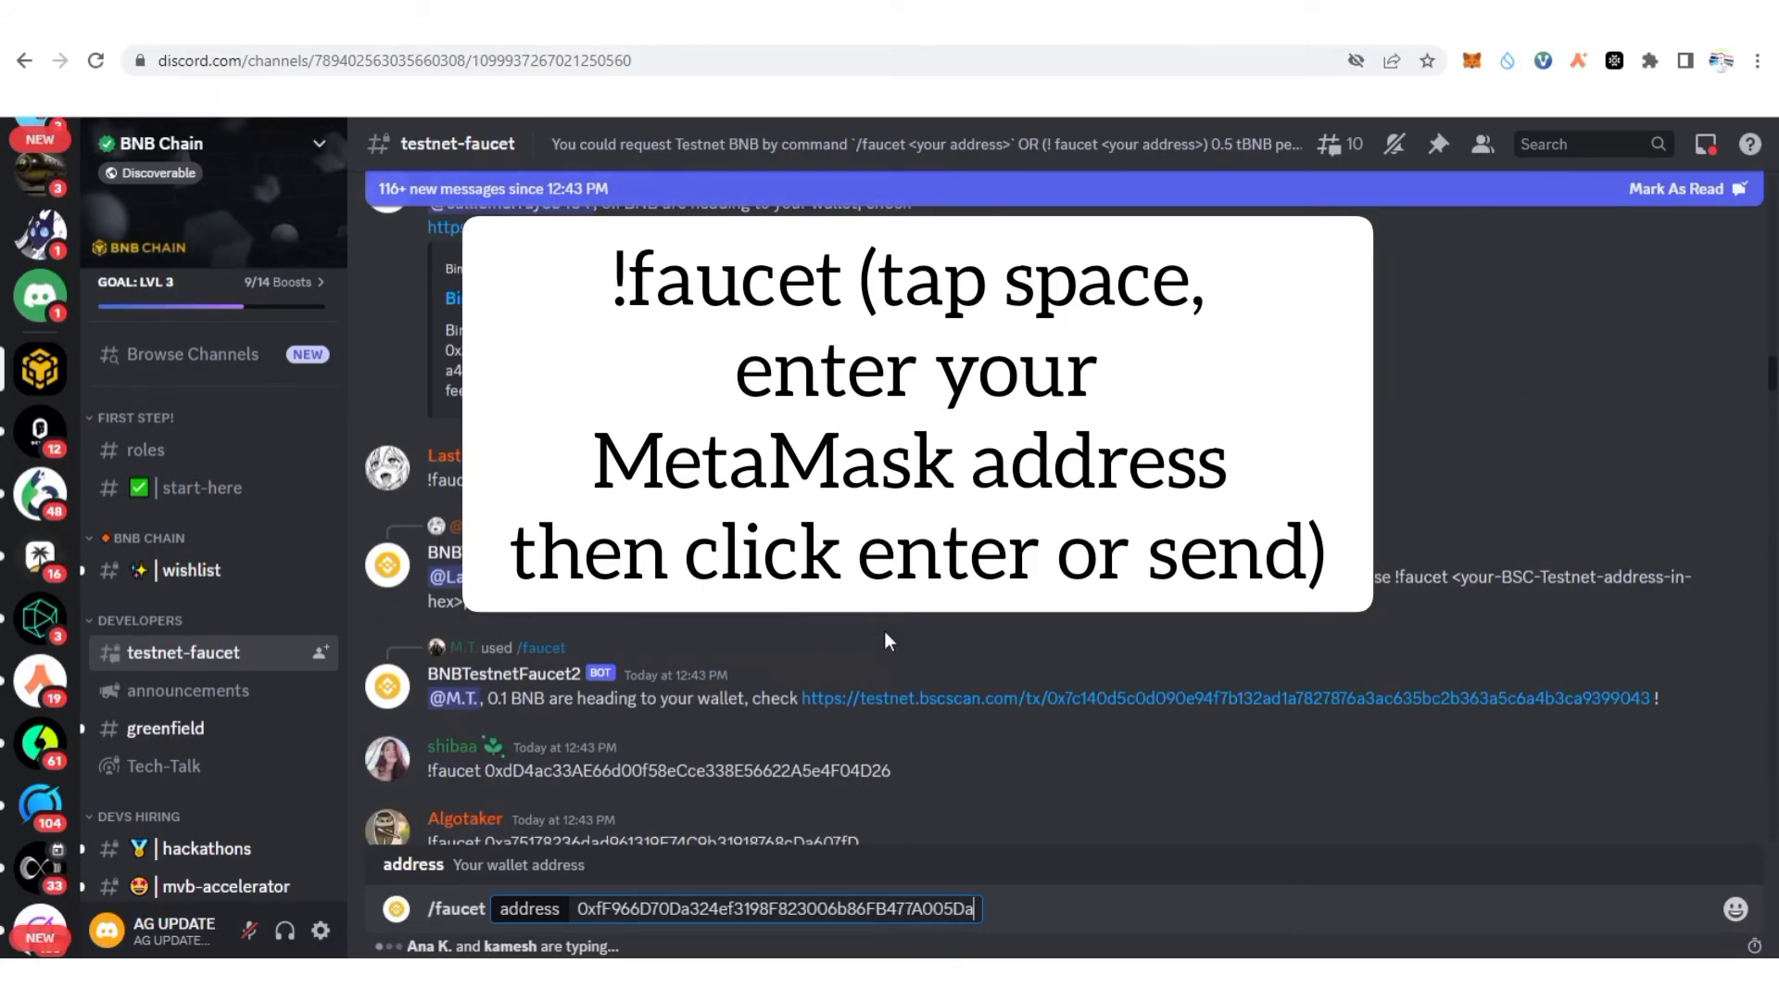
scroll(885, 636, "down", 5)
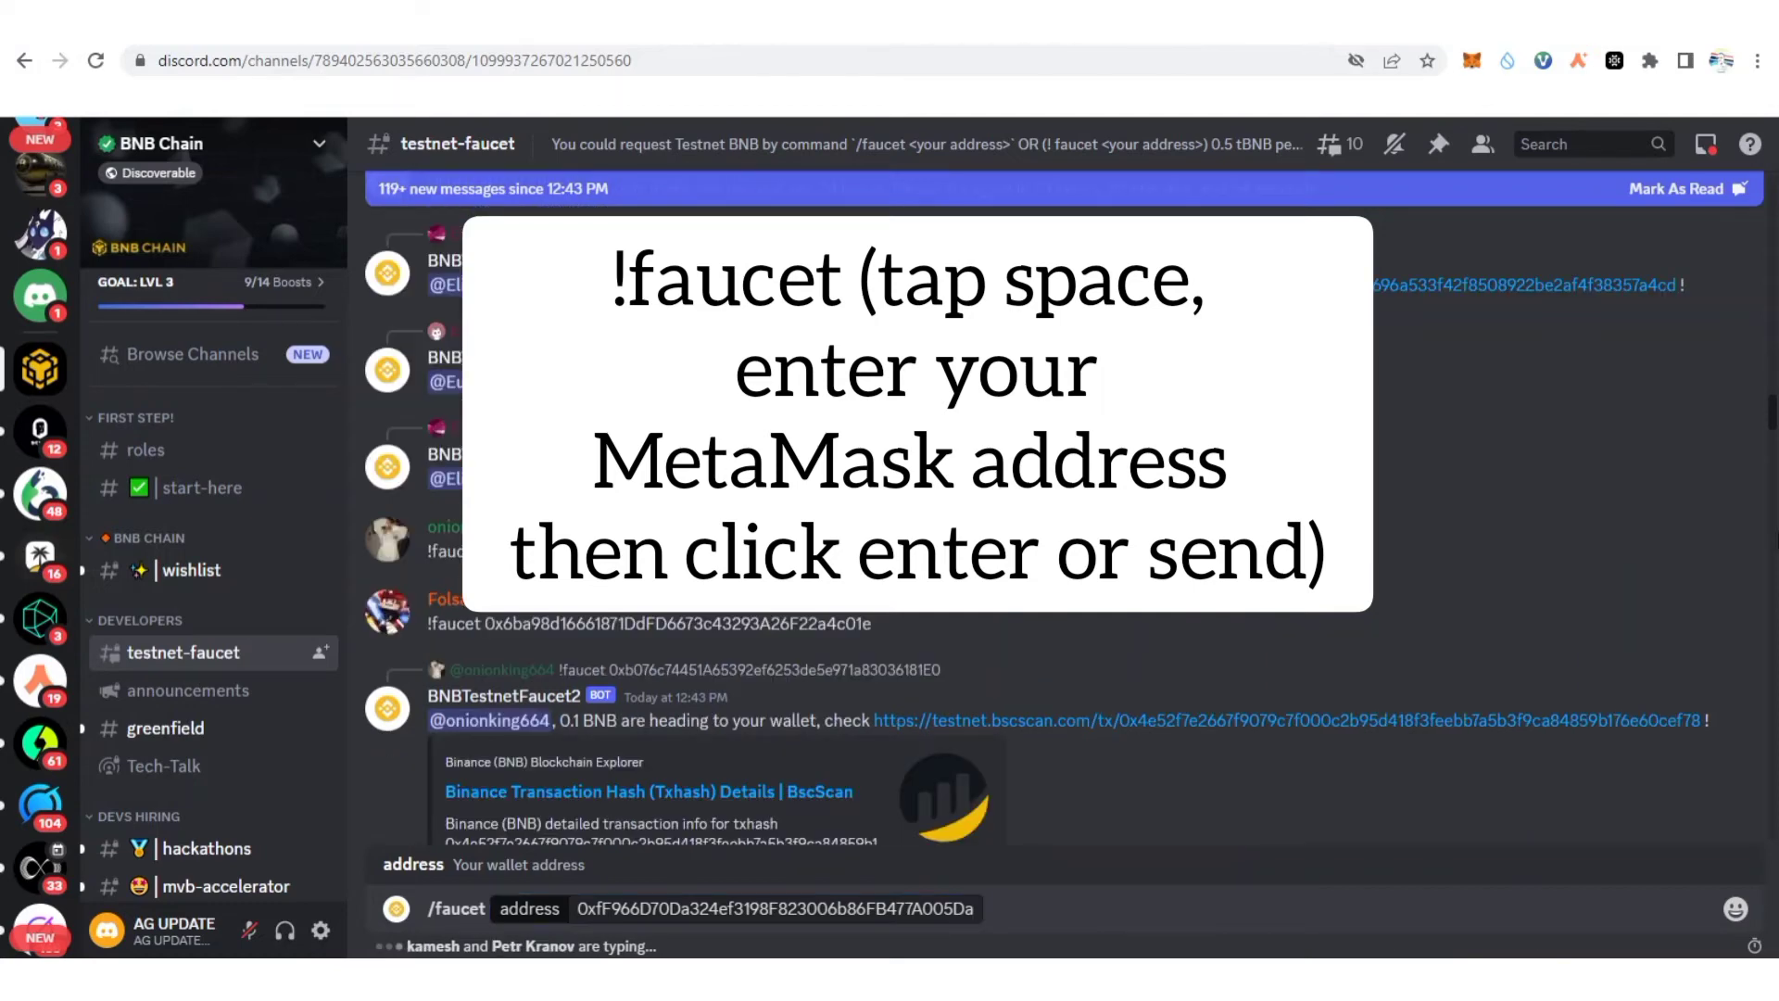
scroll(1774, 533, "down", 10)
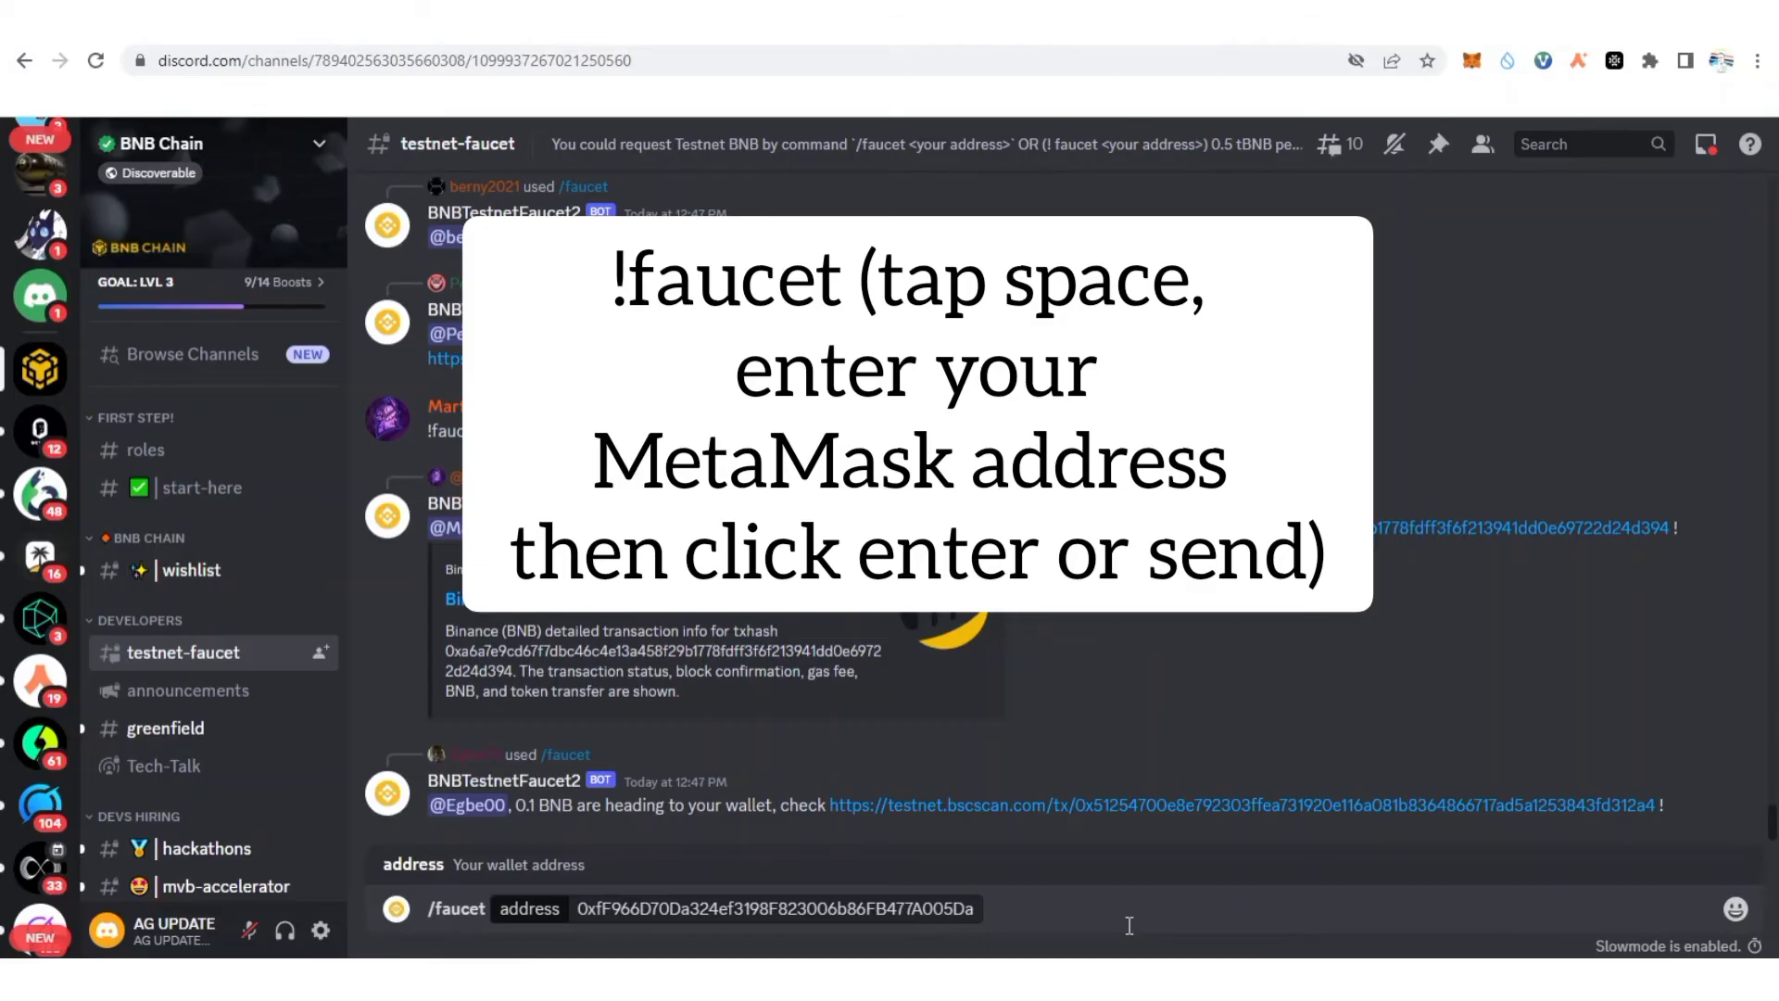
key("Return")
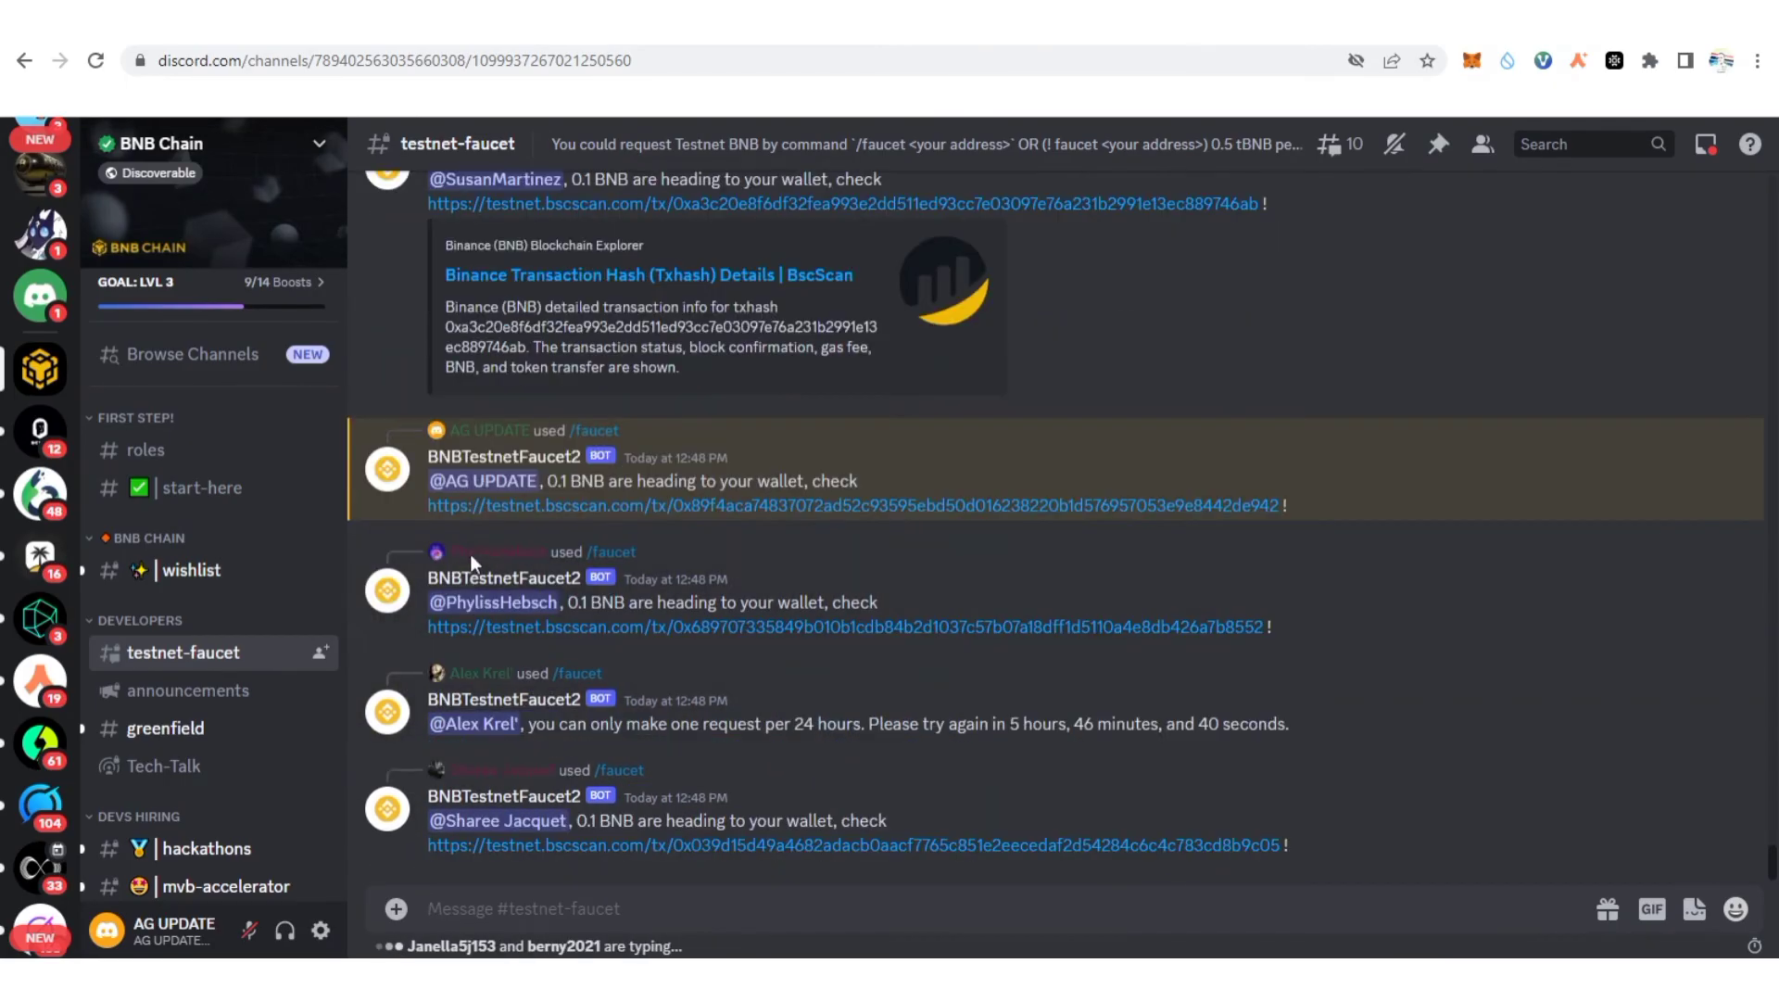
Check MetaMask Activity for the 0.1 TBNB receipt and the 0.9669 TBNB home balance.
scroll(506, 450, "up", 1)
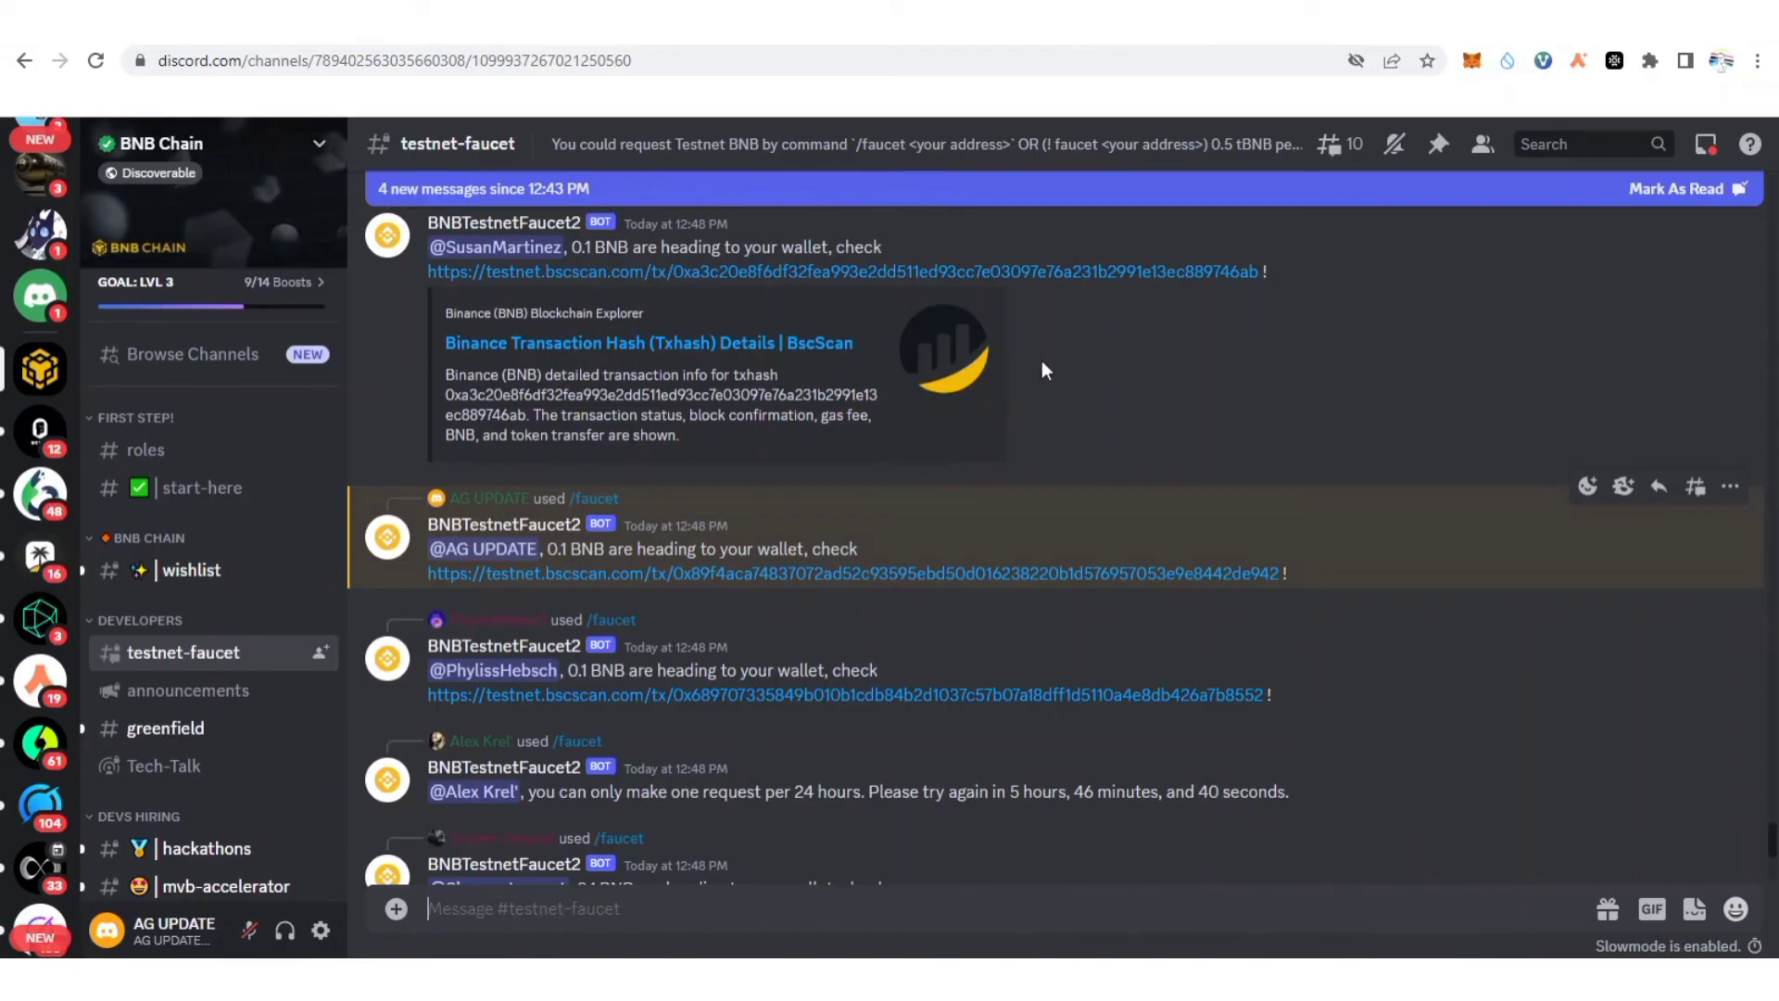
left_click(1473, 61)
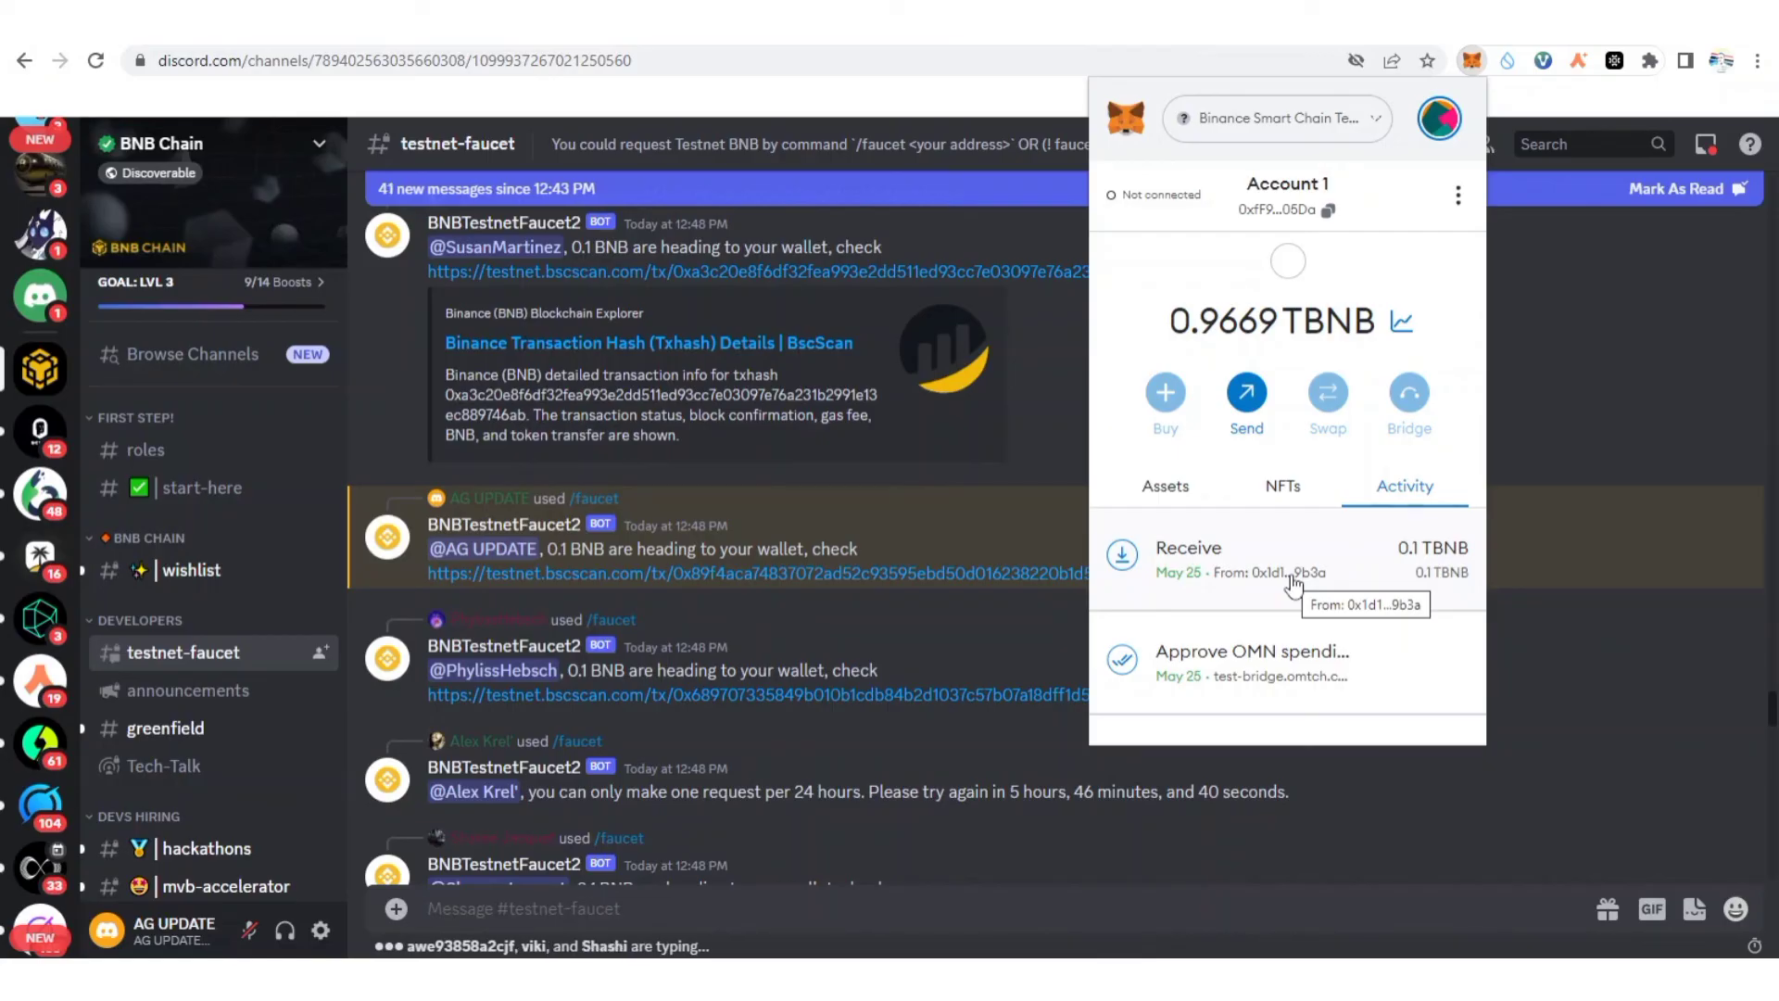
scroll(1294, 586, "down", 3)
scroll(1294, 585, "up", 3)
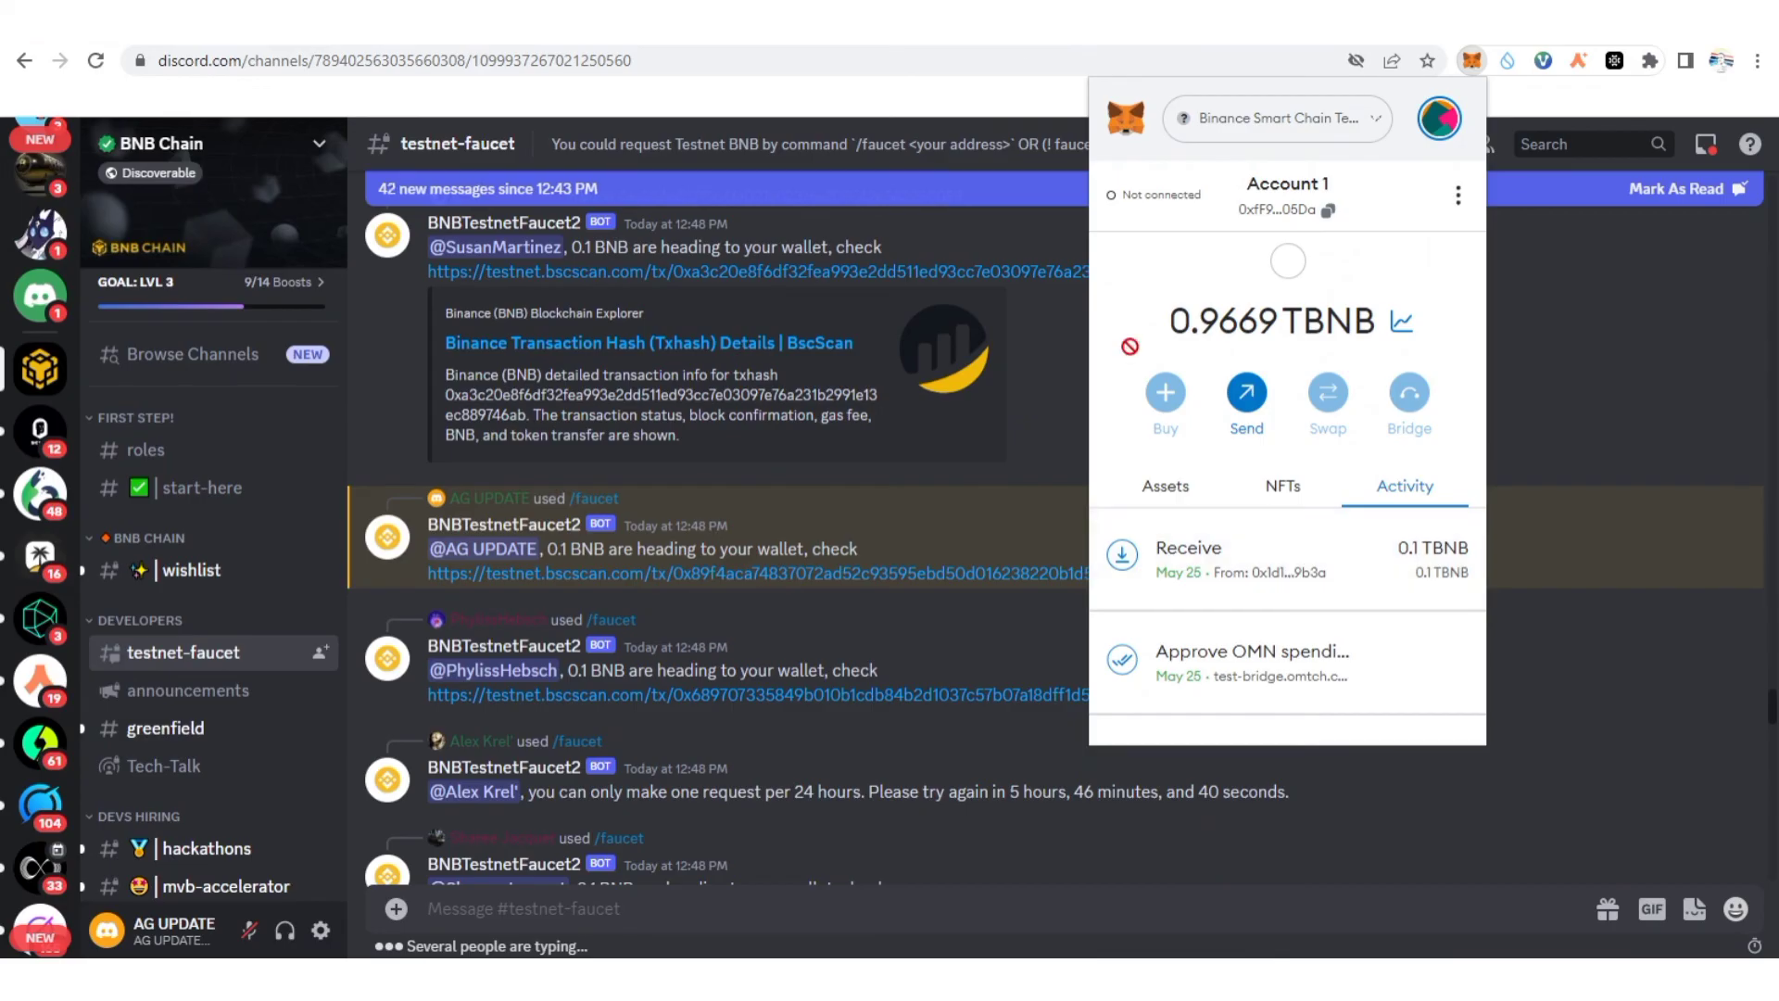
key("ctrl+Tab")
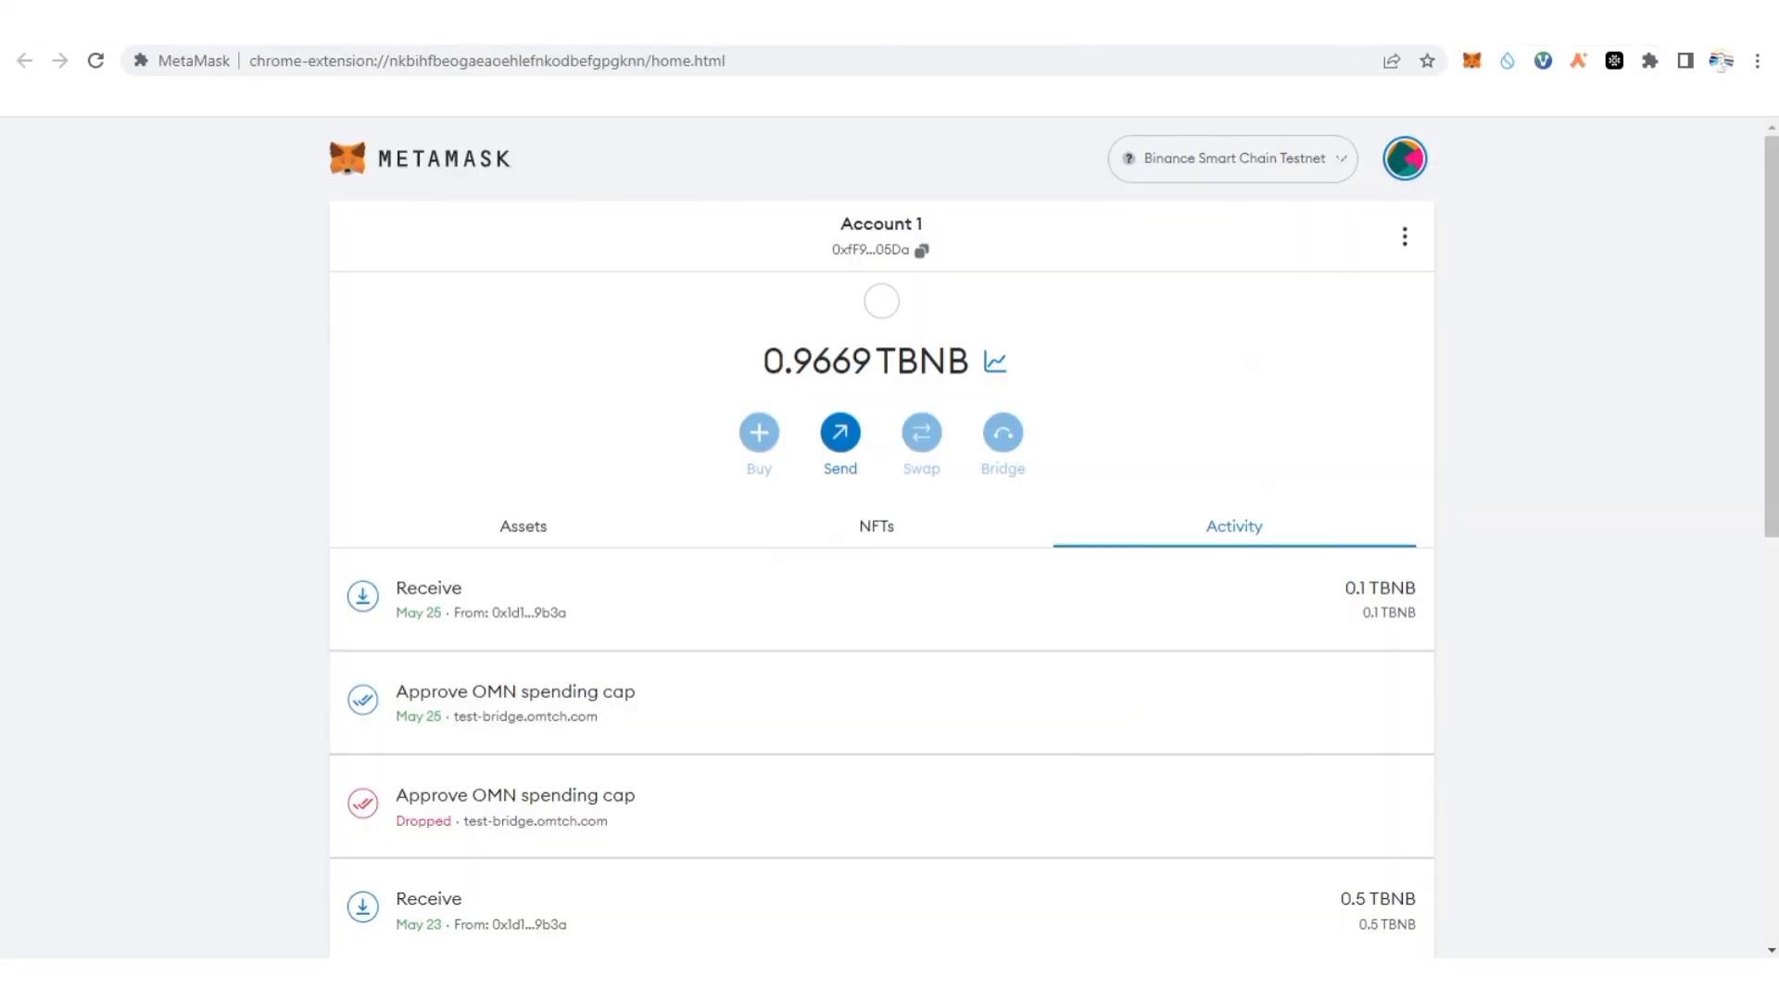